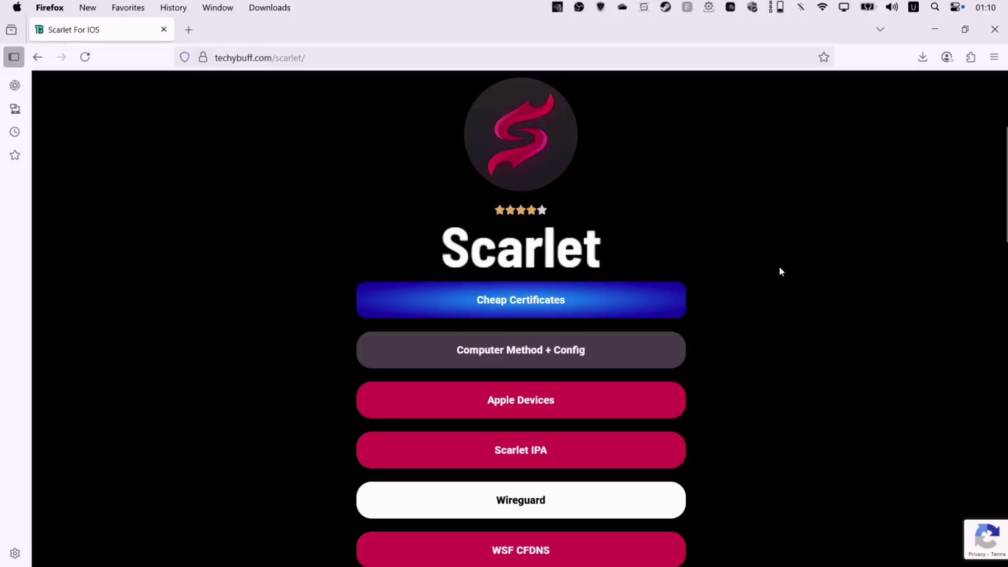
Open the ScarletCloud Computer Method + Config GitHub releases page in a new tab.
scroll(780, 272, "down", 10)
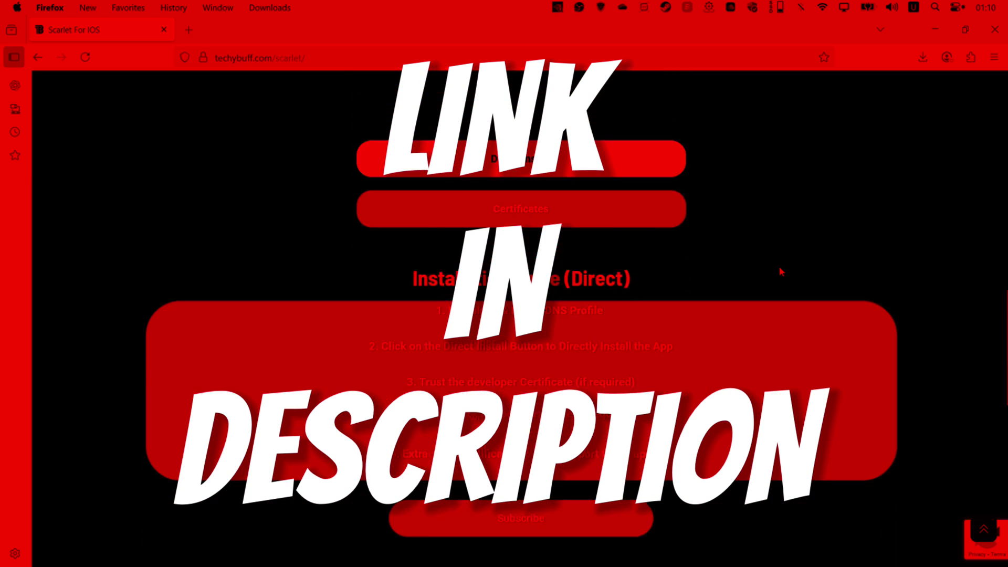
scroll(780, 272, "down", 5)
scroll(780, 272, "up", 15)
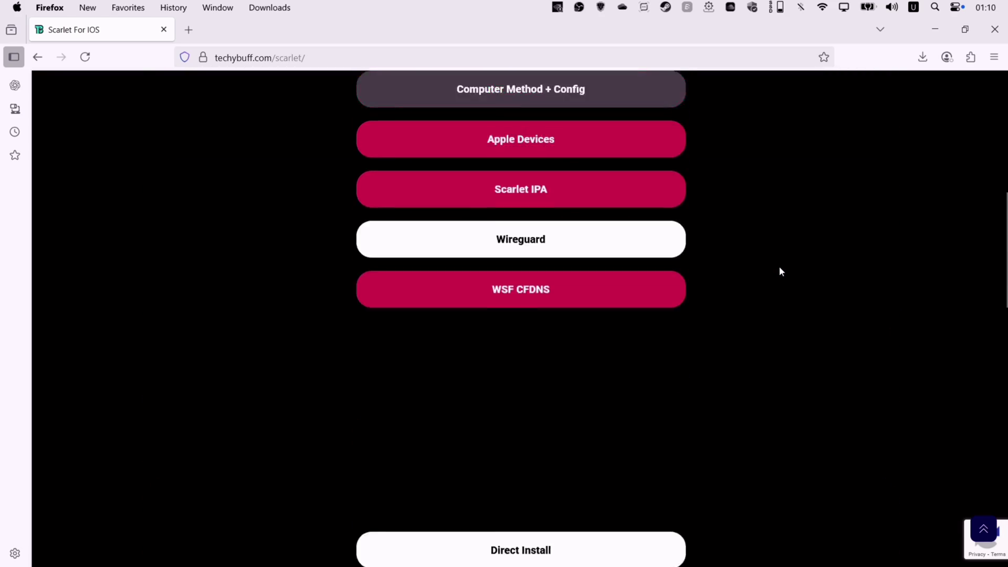
scroll(779, 266, "up", 5)
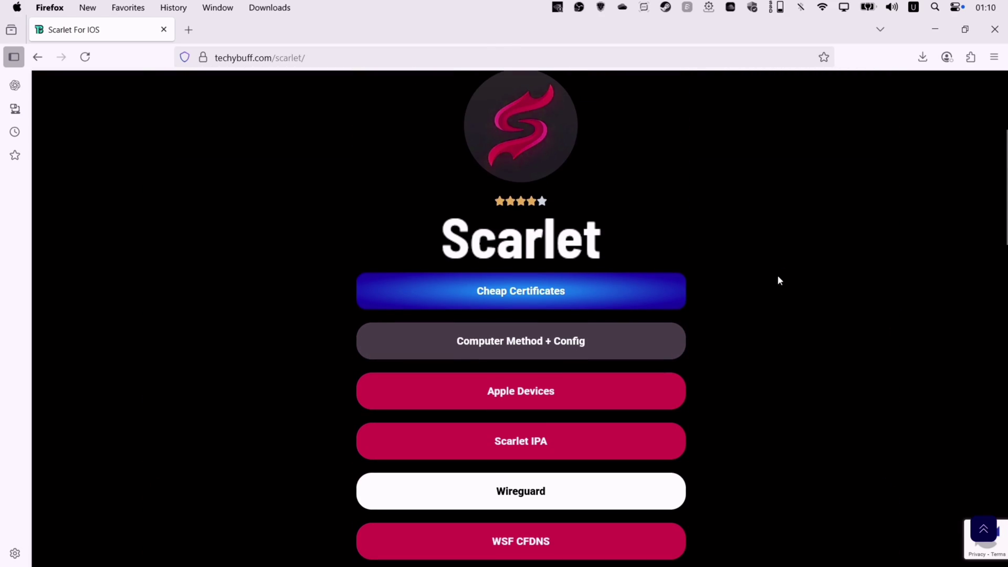
left_click(520, 357)
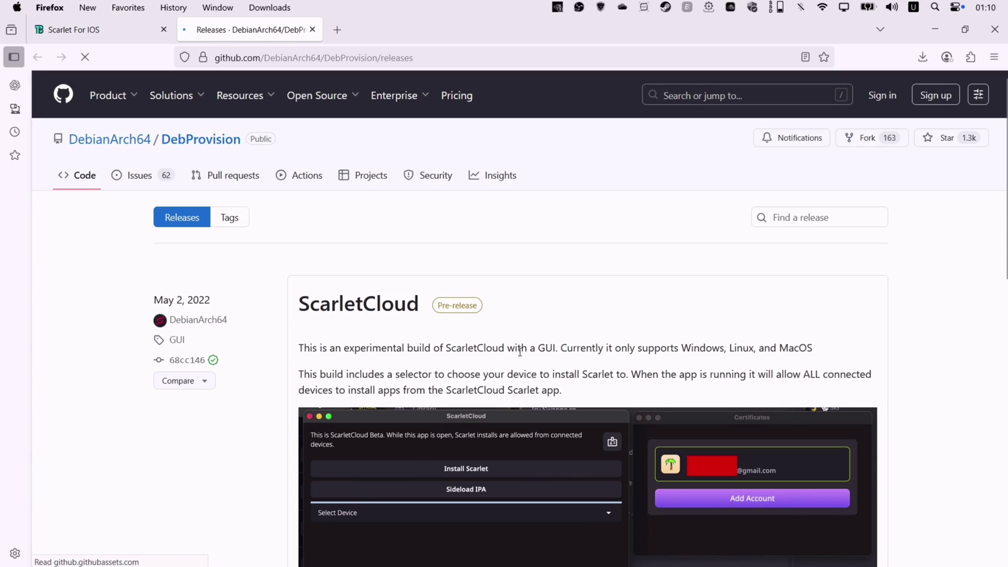
scroll(520, 352, "down", 15)
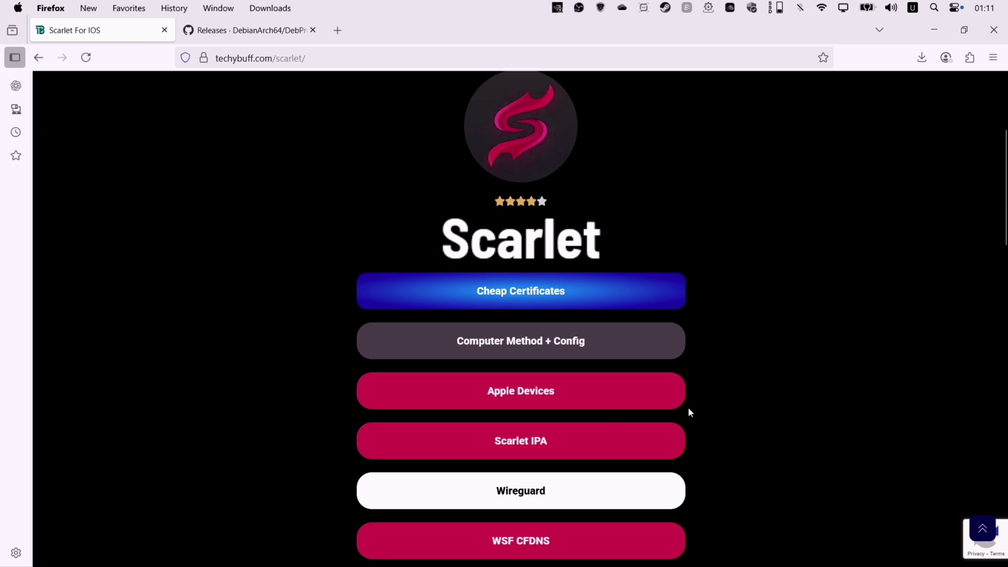
Get through the Linkvertise link for Apple Devices to reach its Microsoft Store page.
left_click(526, 392)
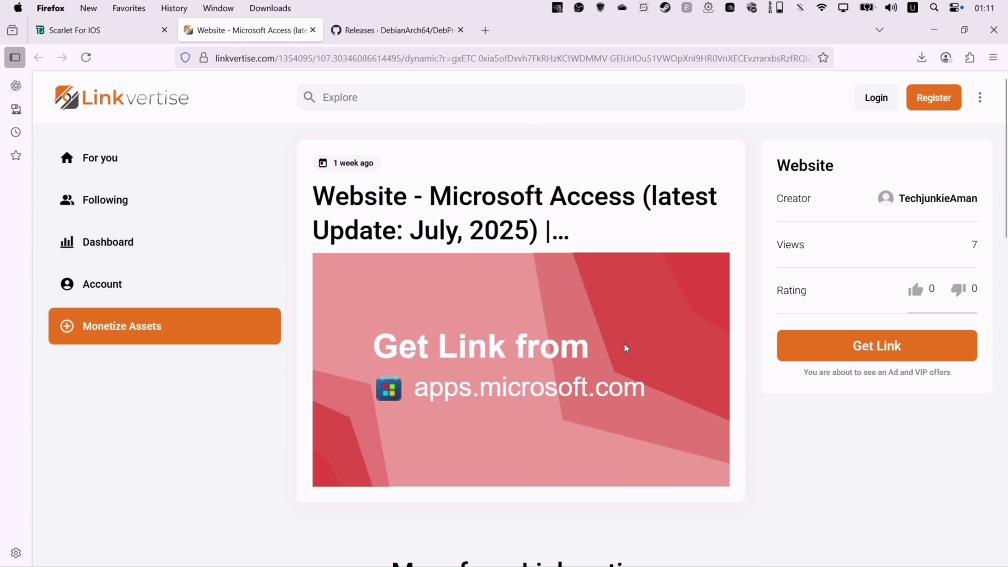
left_click(861, 347)
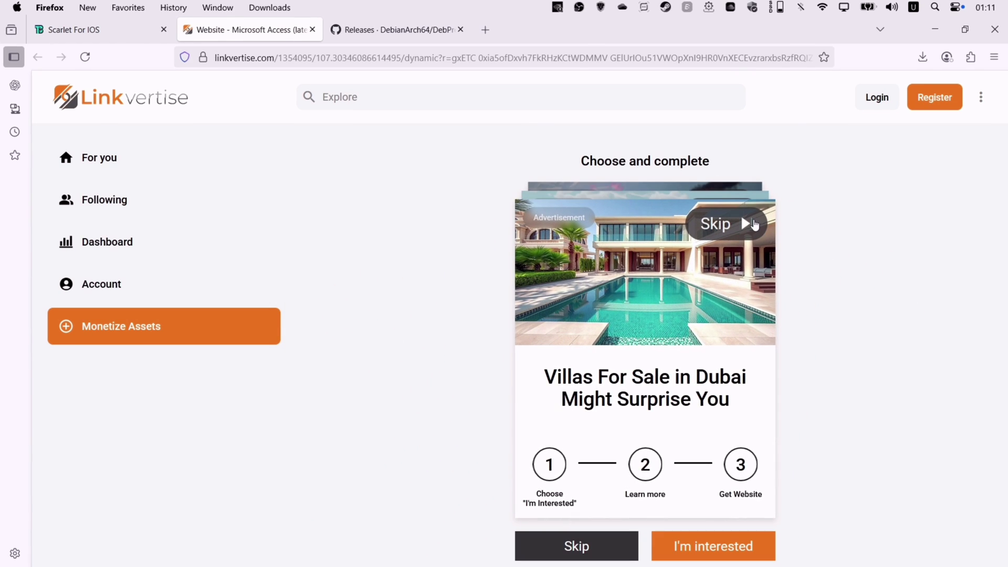
left_click(746, 225)
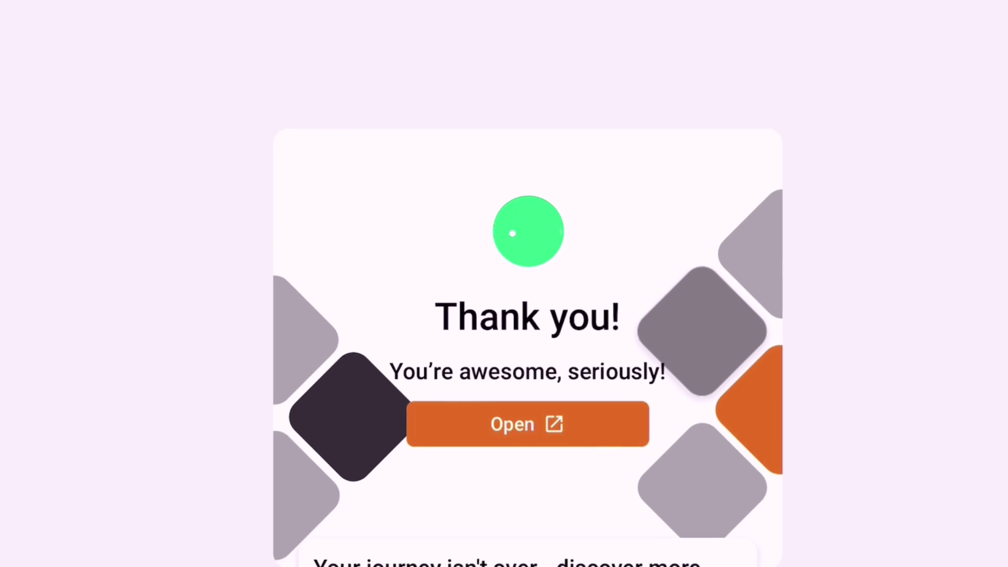
left_click(520, 381)
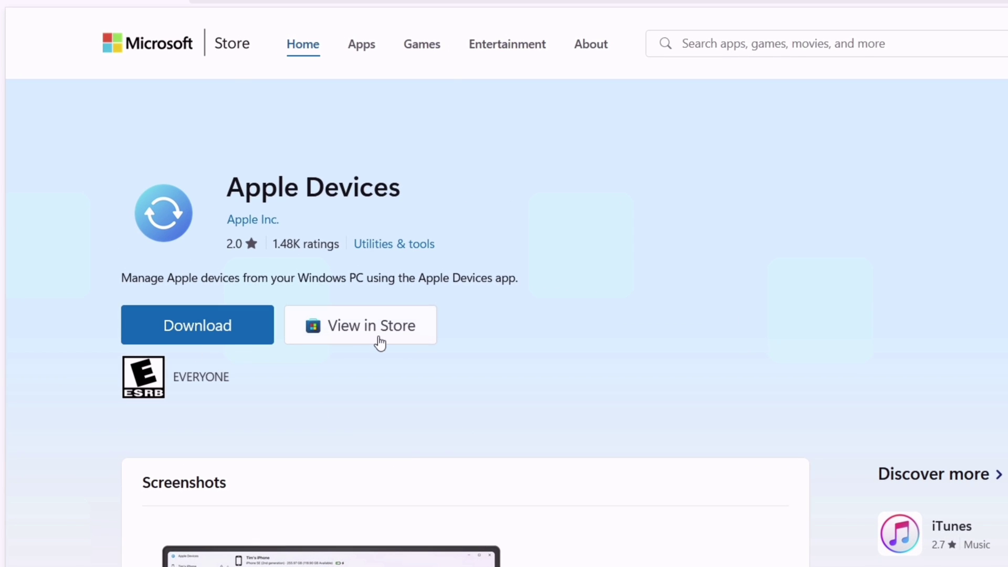
Open Apple Devices in the Store app, launch it, accept the licence and dismiss the welcome screen.
left_click(380, 344)
left_click(683, 149)
left_click(216, 200)
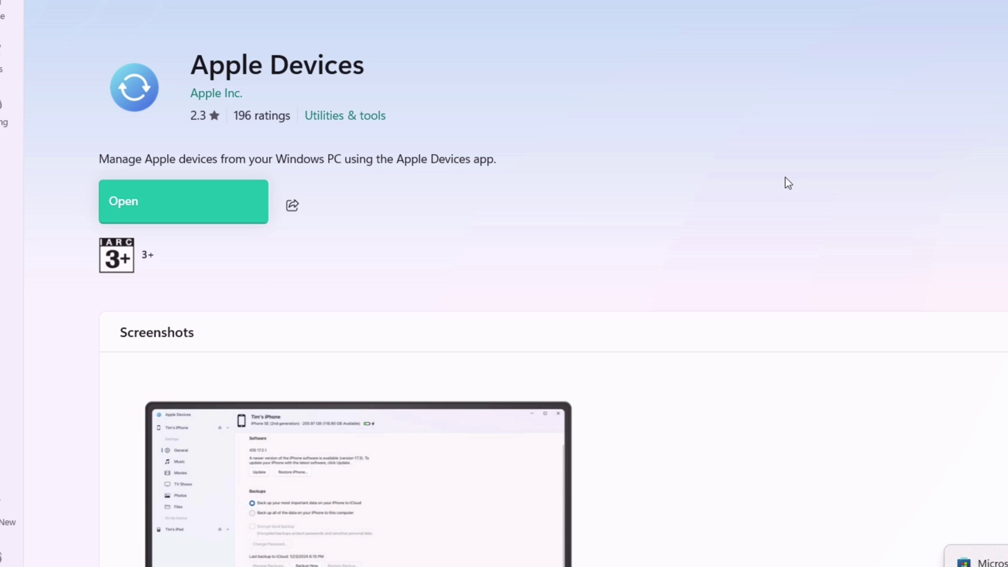
left_click(226, 209)
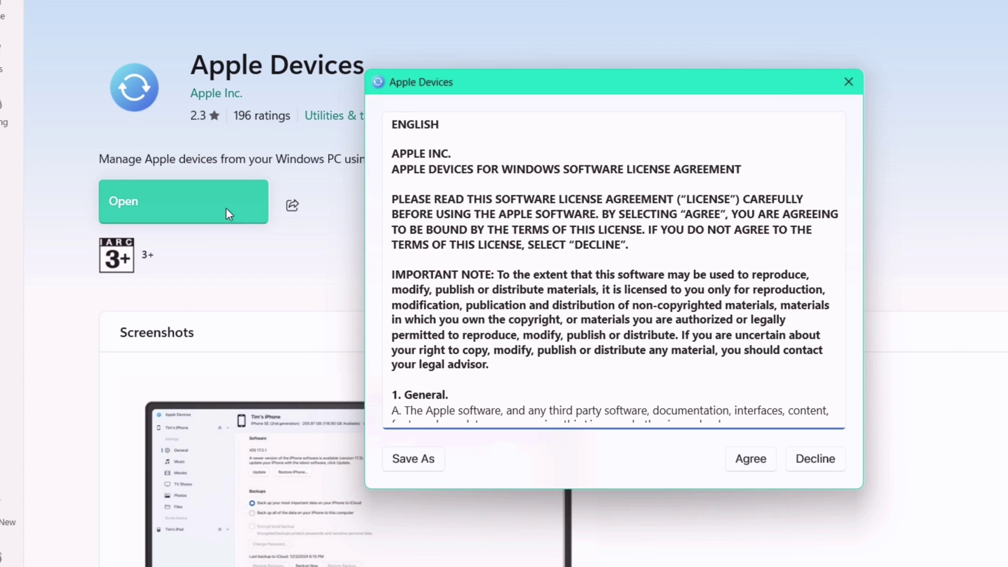
left_click(739, 461)
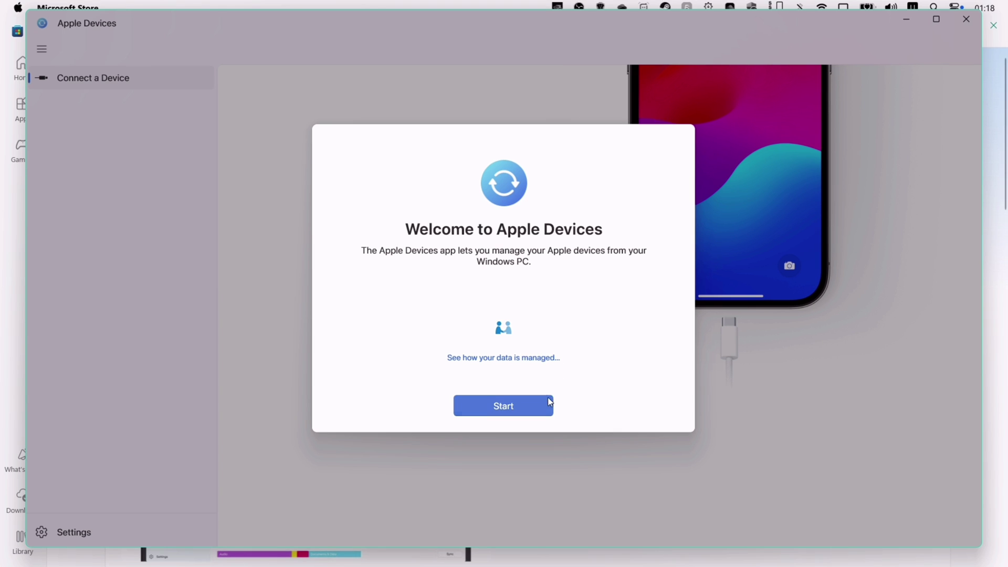
left_click(550, 405)
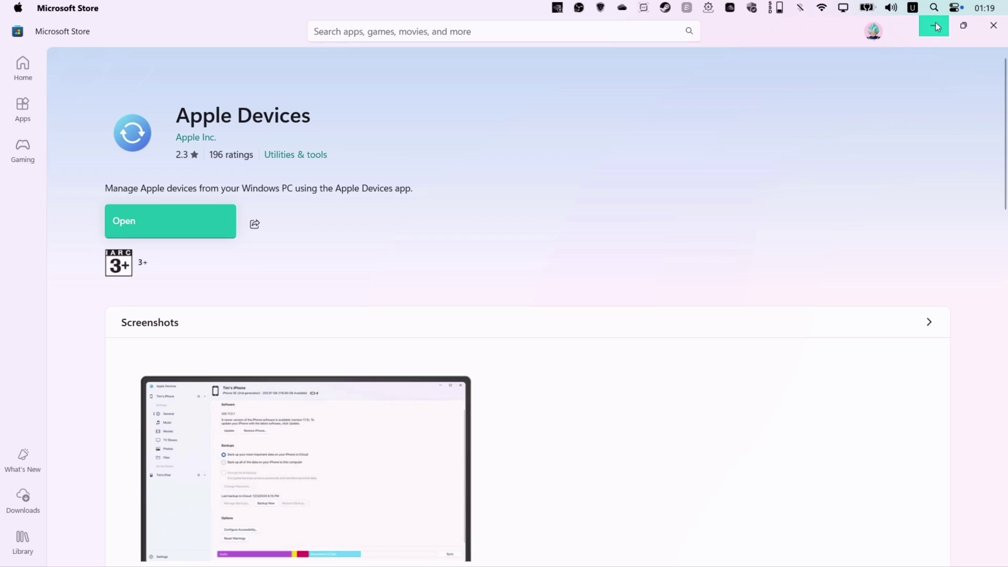
Minimize the open windows and launch the scarlet-computer .msi from the Downloads folder.
left_click(936, 25)
left_click(937, 29)
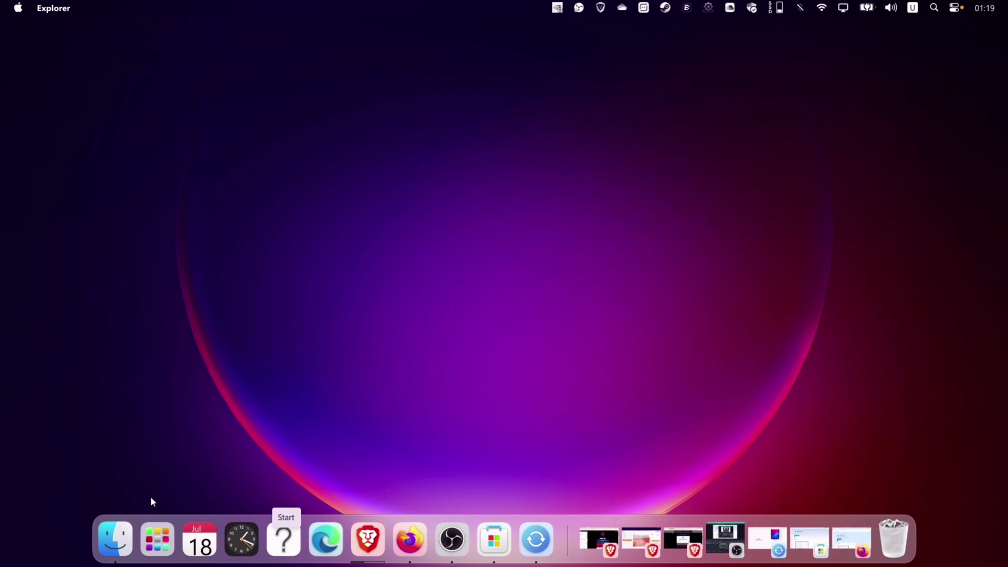
left_click(116, 539)
left_click(239, 247)
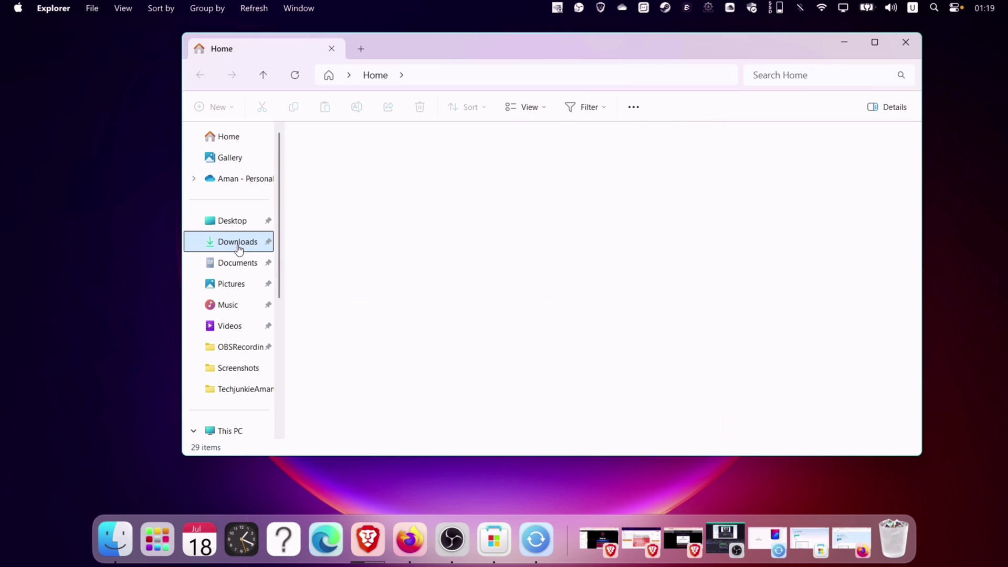
scroll(196, 434, "down", 1)
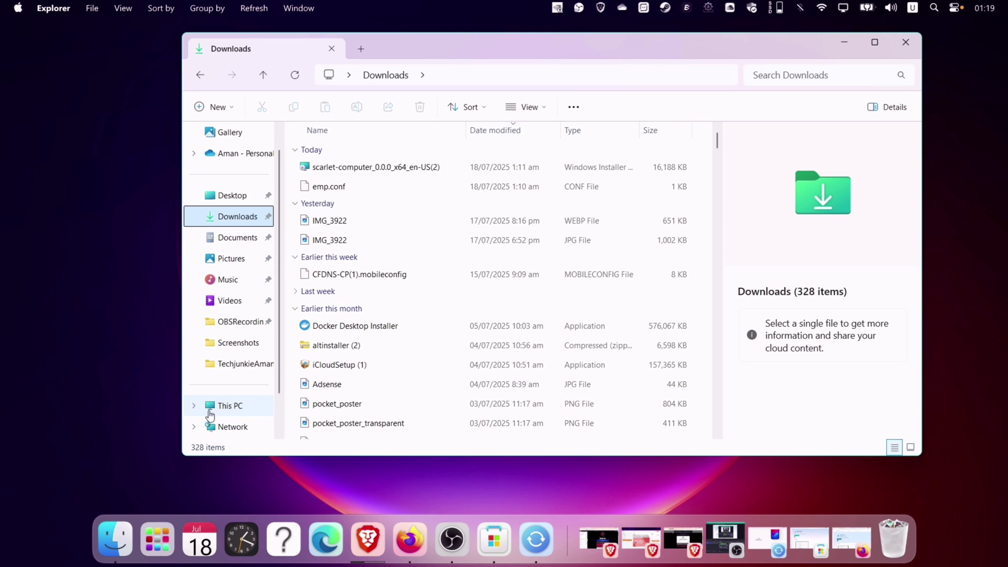
left_click(379, 167)
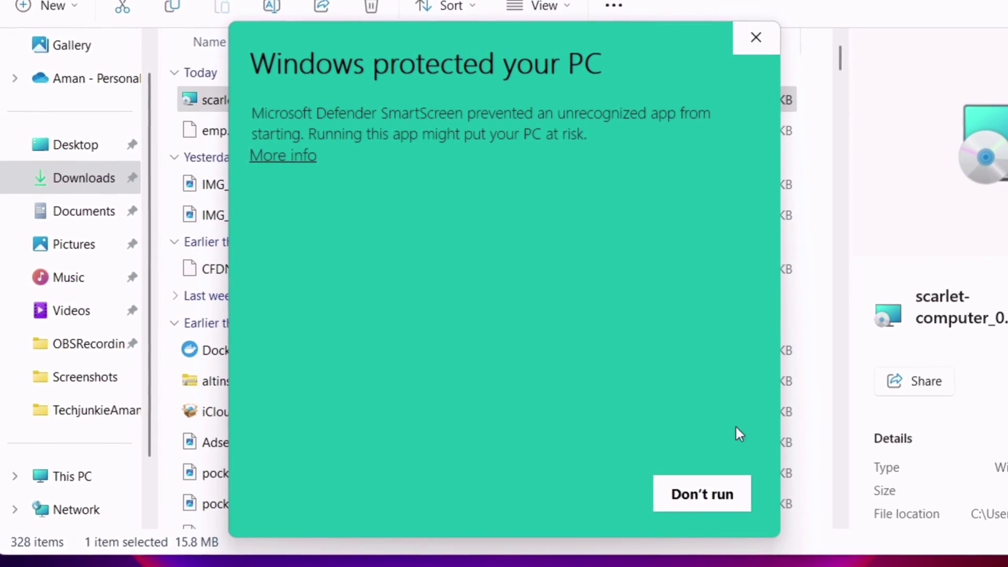
Let the unrecognized installer run anyway and finish scarlet-computer setup with the default location.
left_click(302, 156)
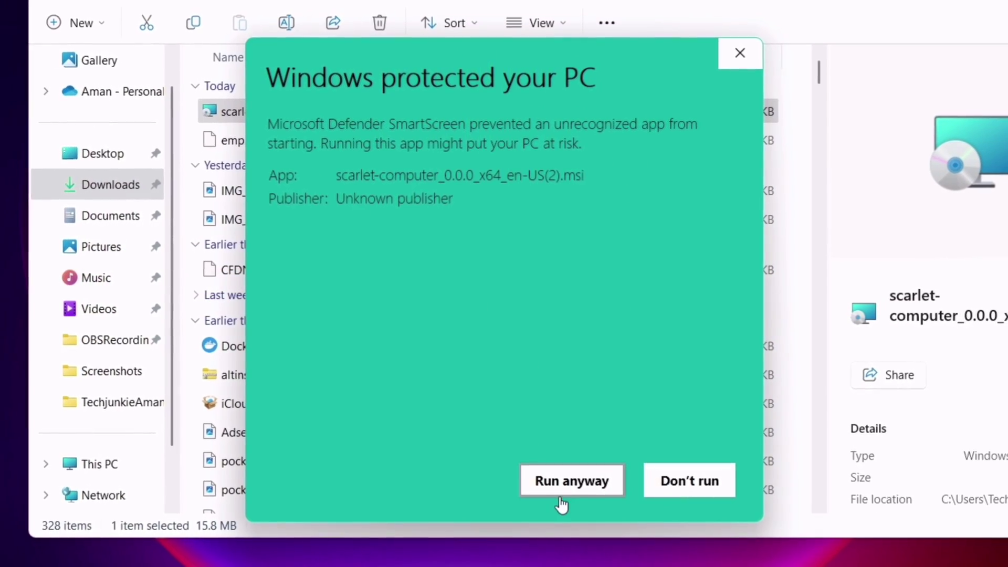
left_click(560, 499)
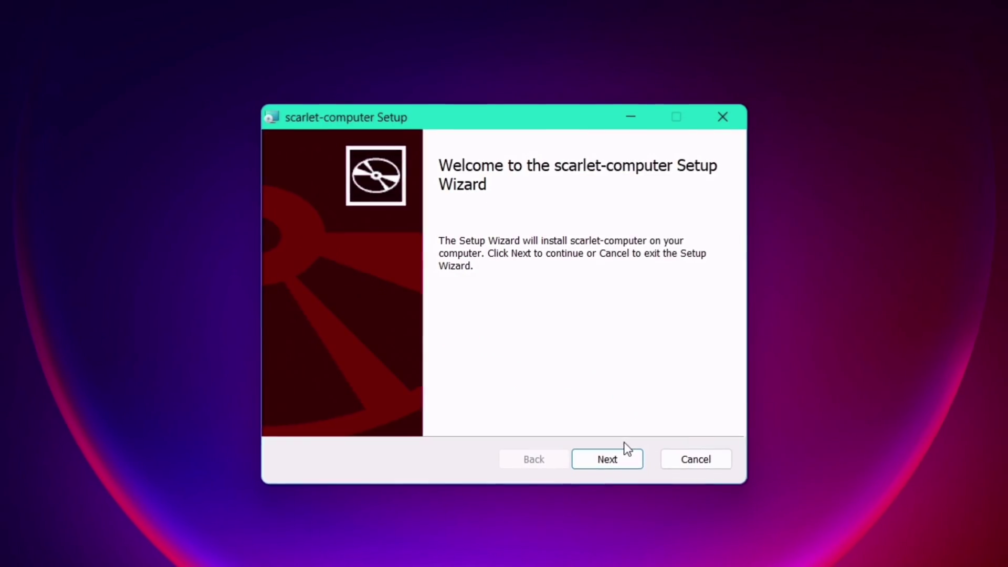
left_click(604, 456)
left_click(603, 455)
left_click(601, 452)
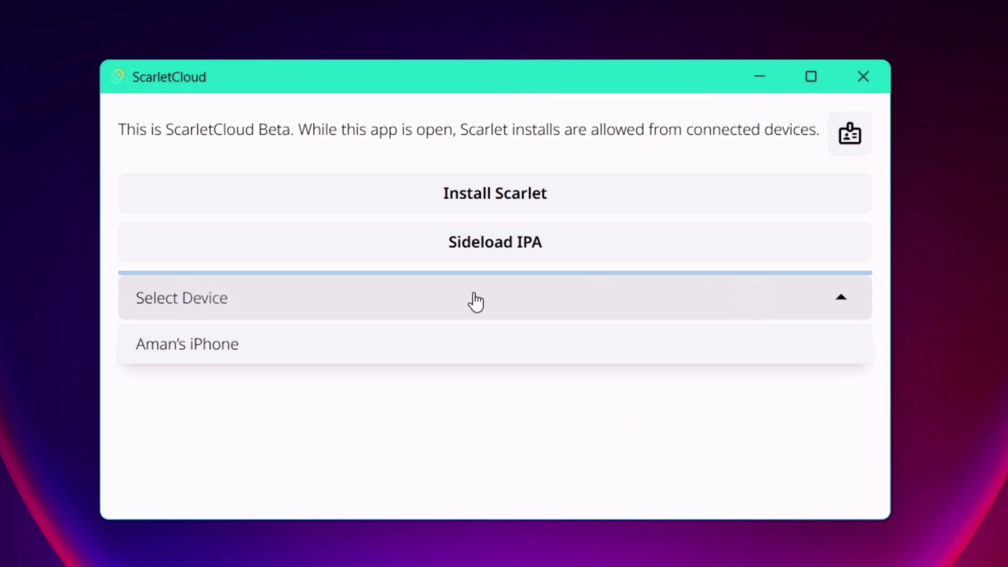
Select the connected iPhone as the device and start adding an Apple account for certificates.
left_click(217, 349)
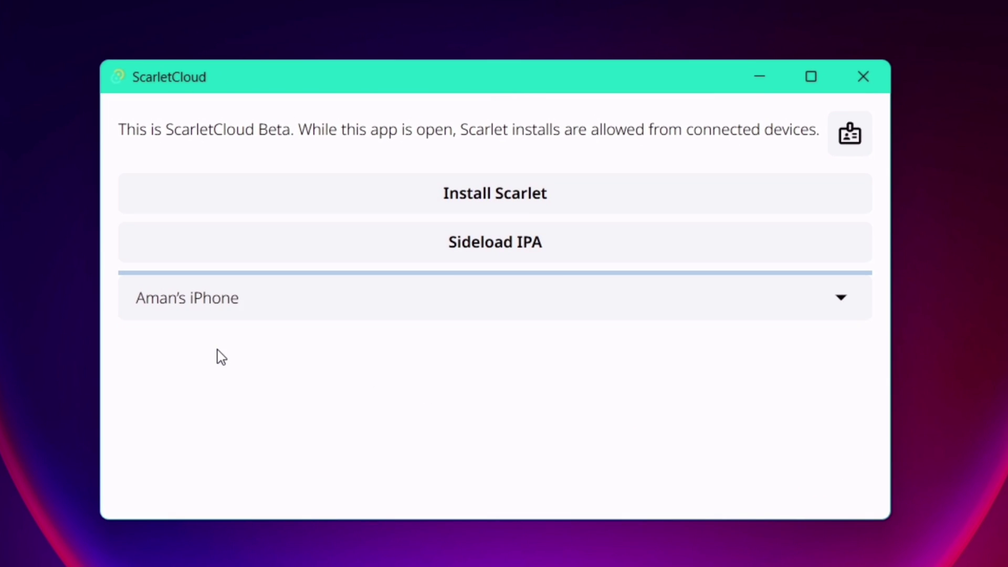
left_click(852, 138)
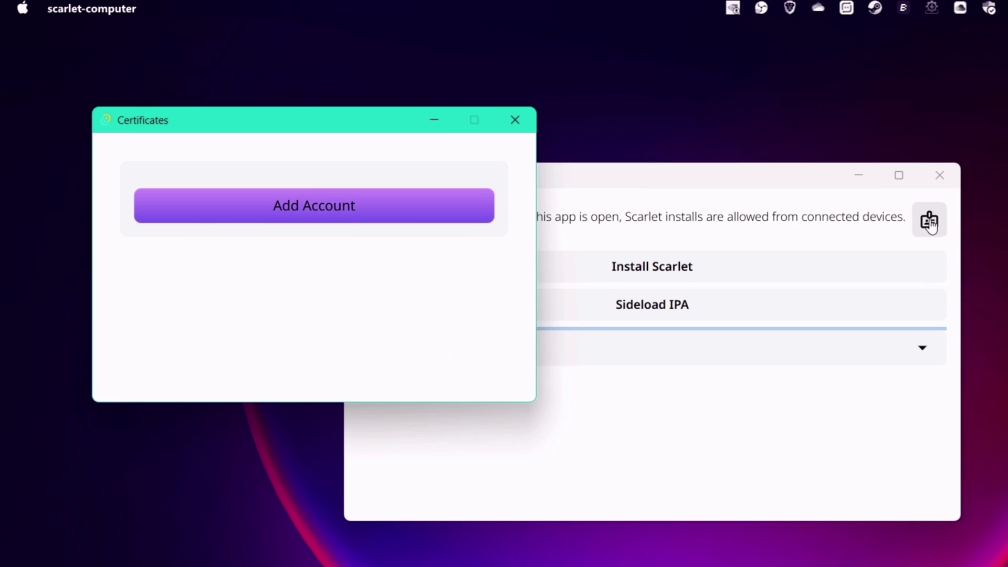
left_click(403, 205)
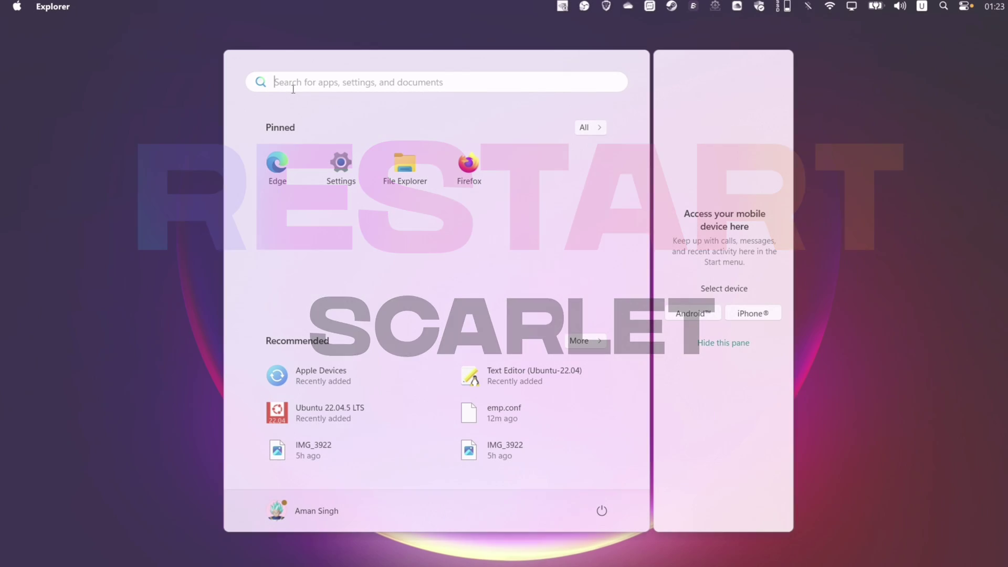
Relaunch scarlet-computer from Start search and select the connected iPhone as the target device.
type("sc")
left_click(340, 176)
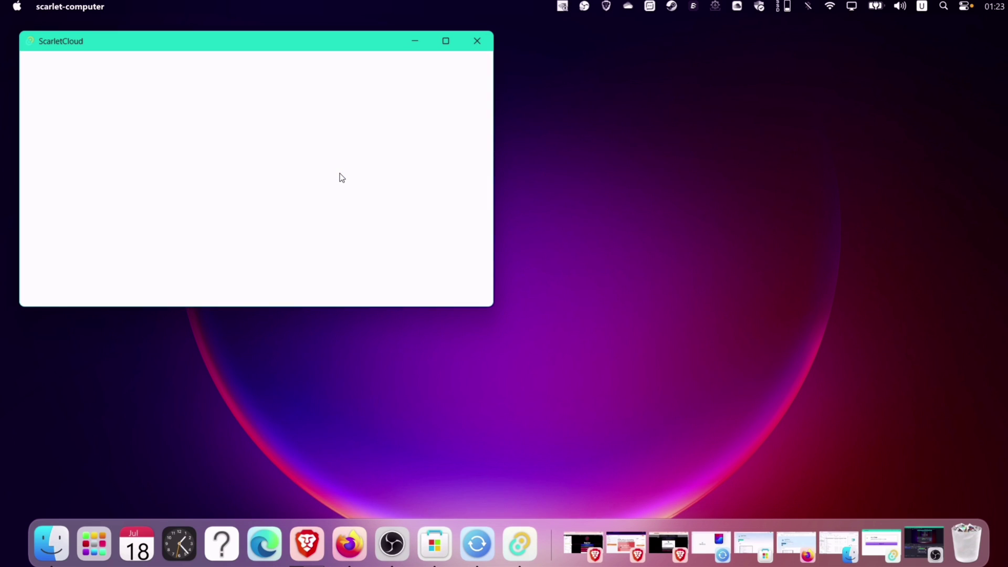
left_click_drag(337, 41, 596, 150)
left_click(517, 283)
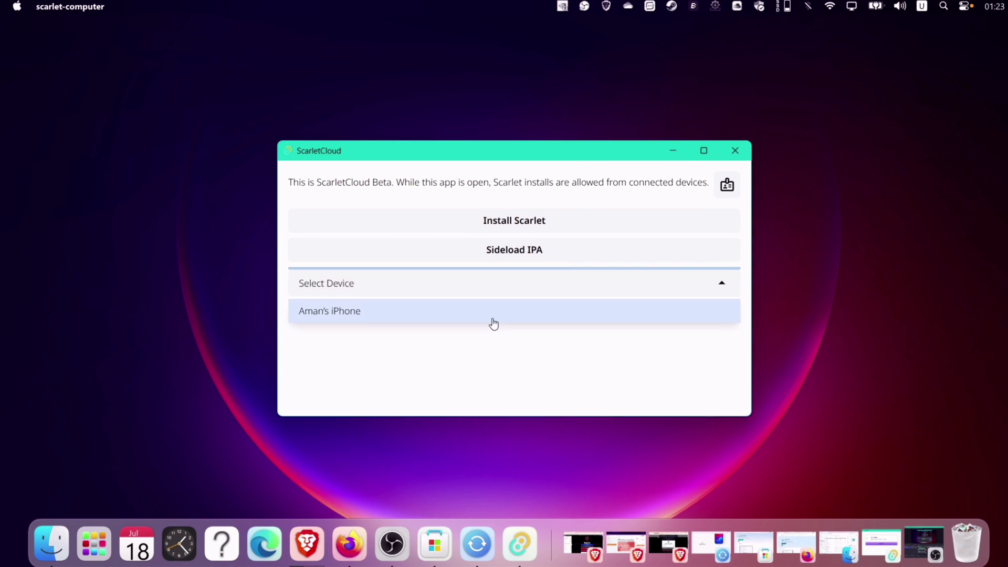
left_click(494, 322)
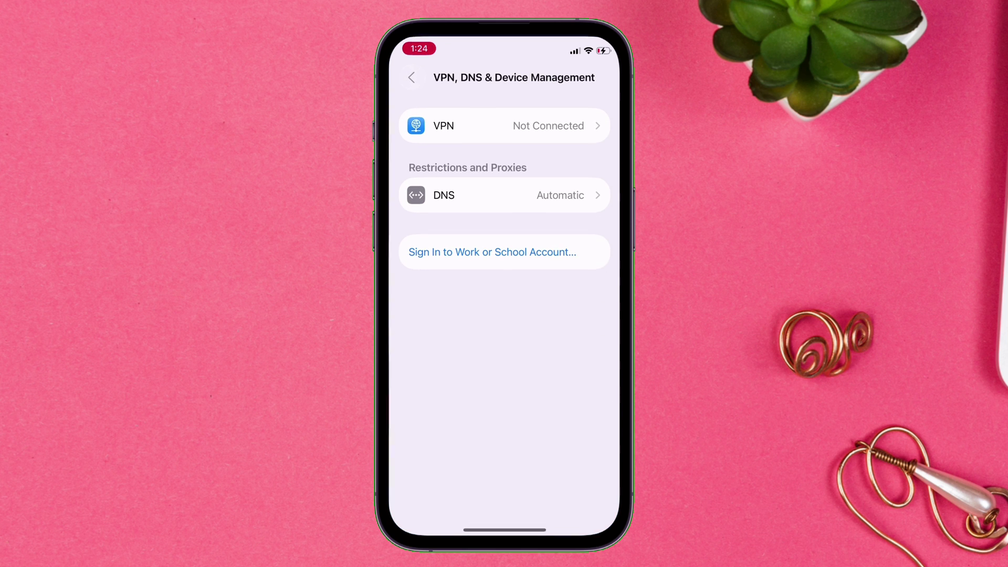
Trust the iPhone Developer profile under VPN & Device Management and allow its apps.
left_click(504, 320)
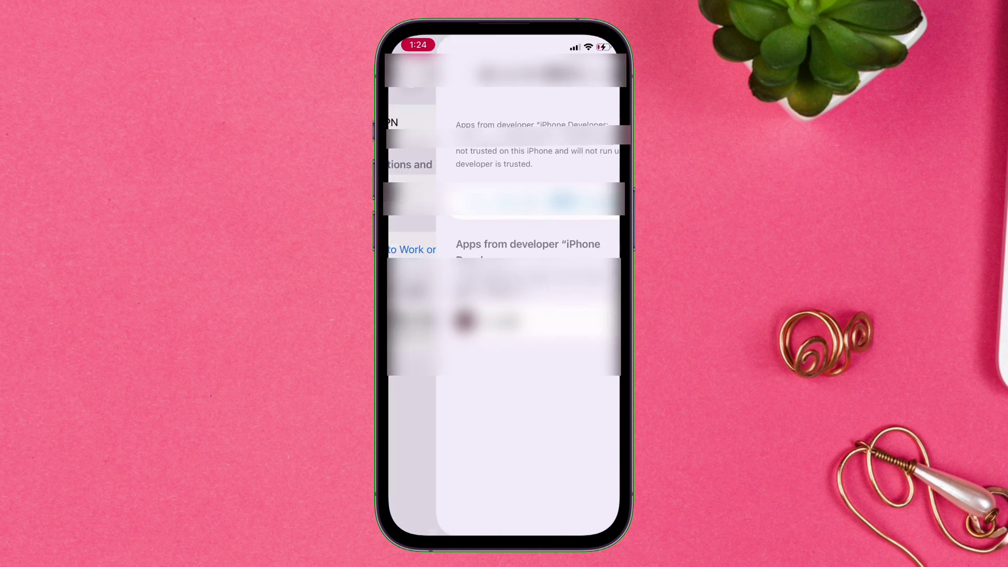
left_click(518, 200)
left_click(547, 344)
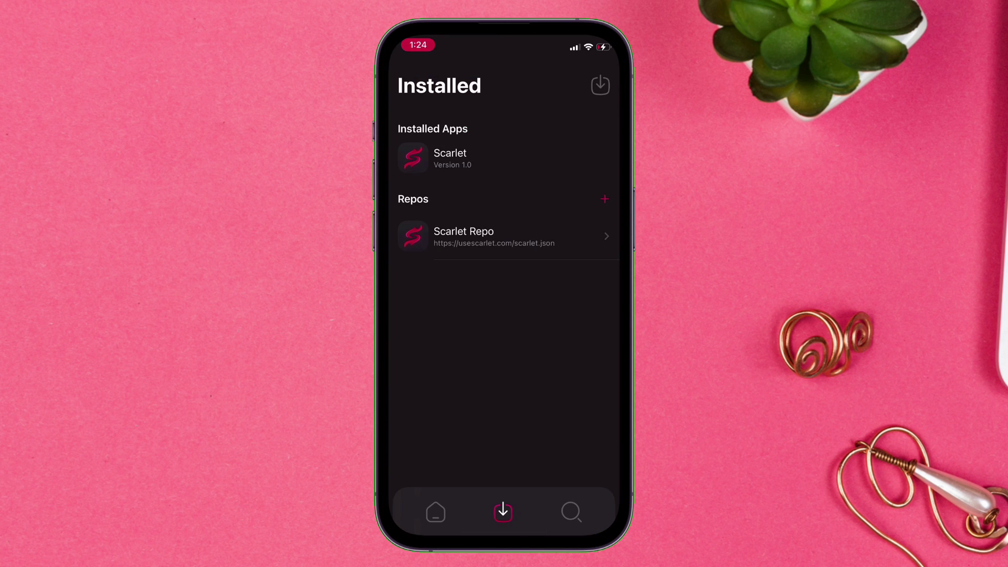
Sign in to Scarlet with the Apple account and check its certificate in Manage Certs.
left_click(600, 85)
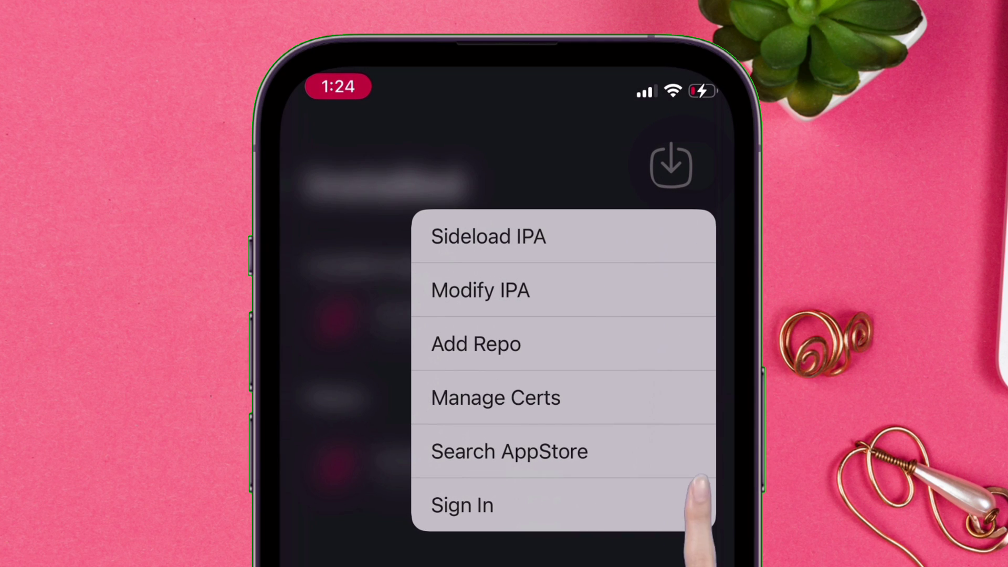
left_click(525, 505)
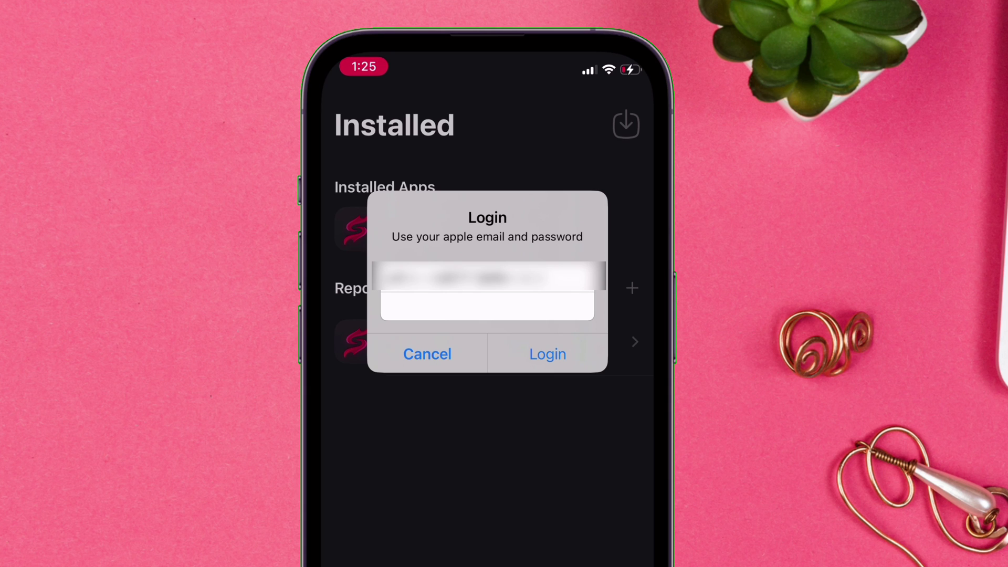
left_click(575, 339)
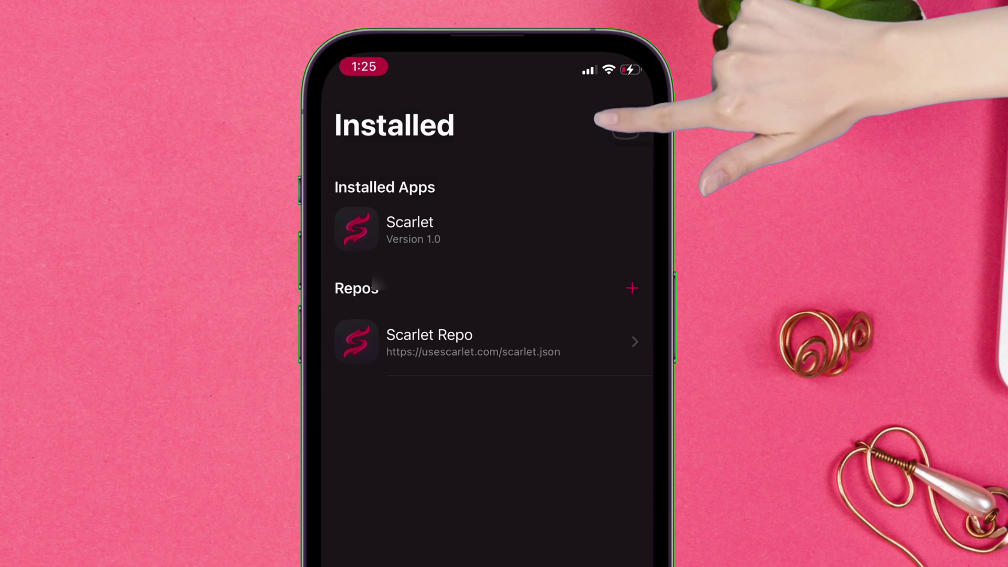
left_click(626, 124)
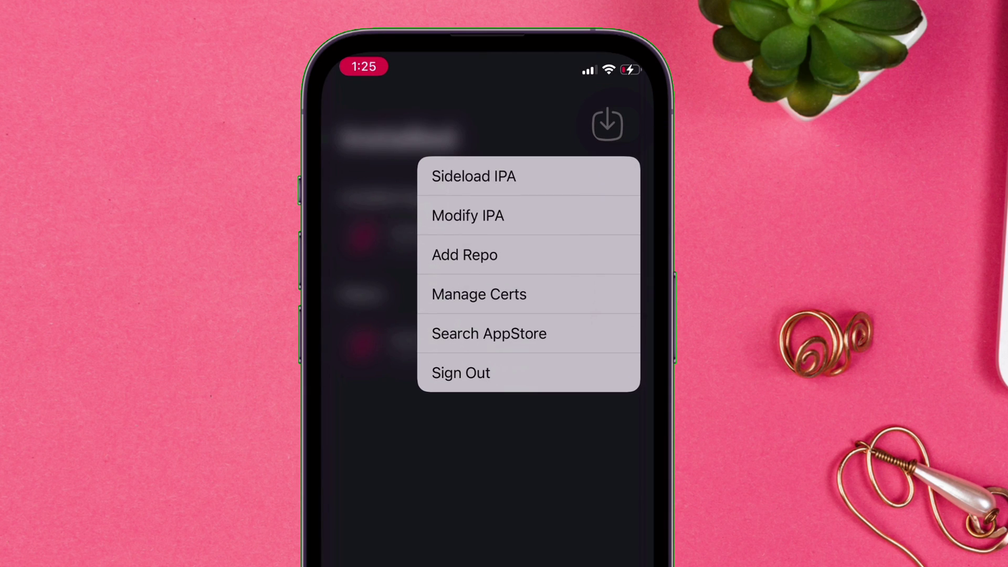
left_click(565, 294)
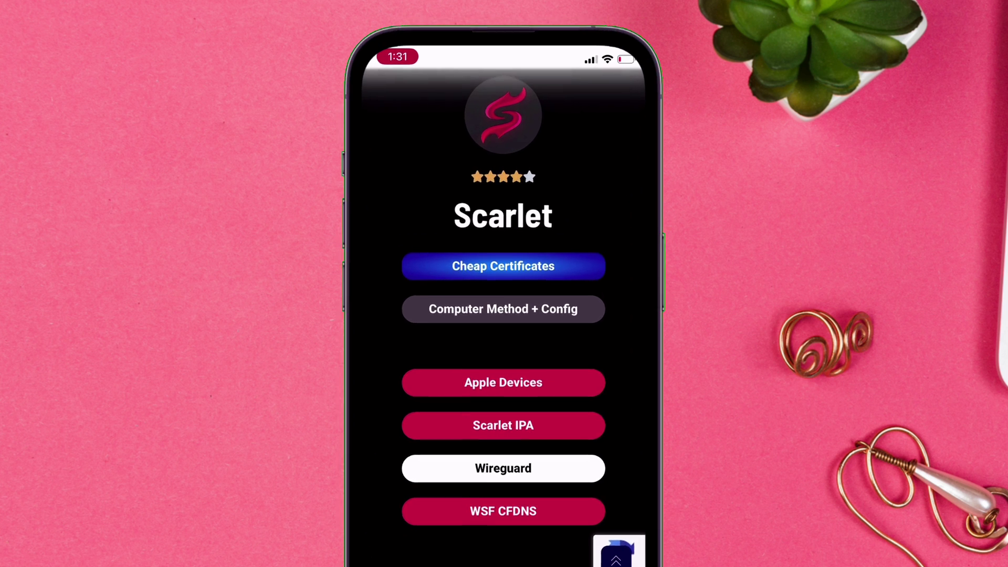
Download the emp.conf asset from the Computer Method + Config GitHub release.
left_click(504, 248)
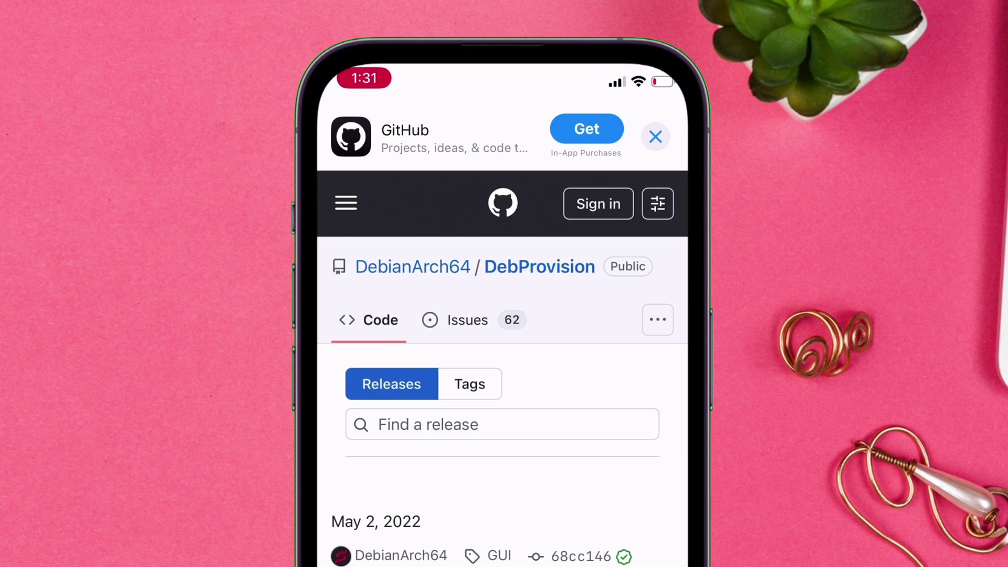
scroll(503, 330, "down", 20)
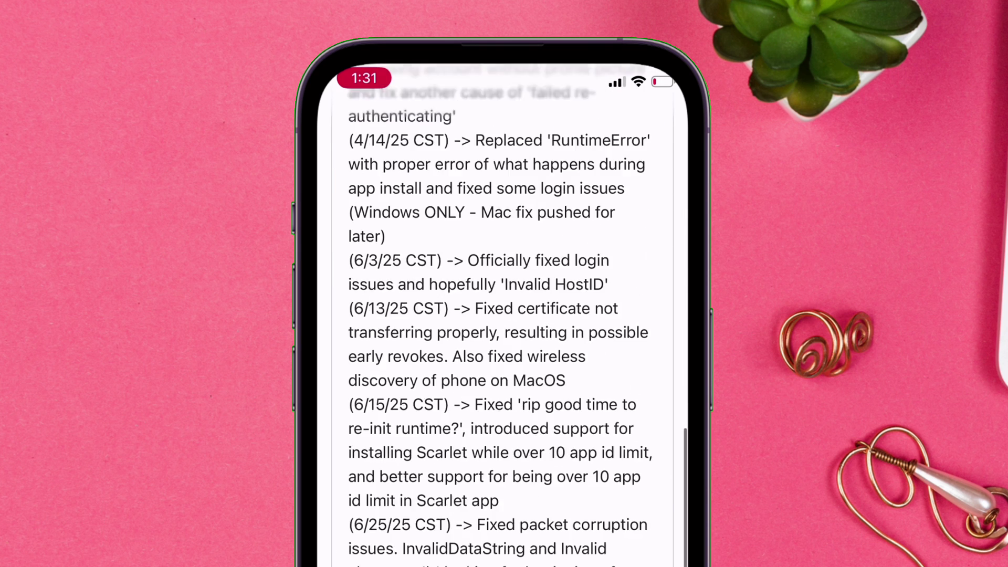
scroll(503, 315, "down", 5)
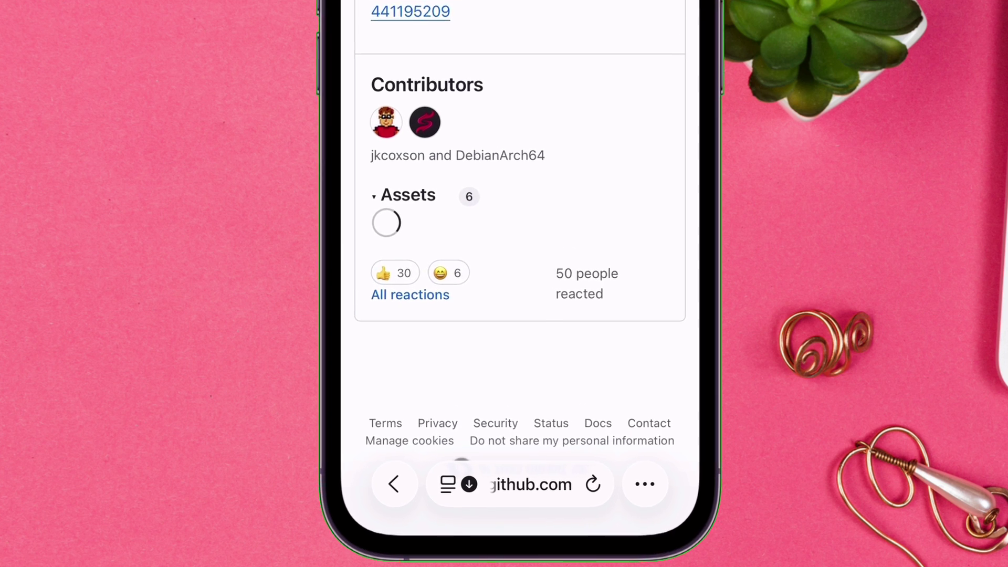
left_click(445, 347)
left_click(570, 296)
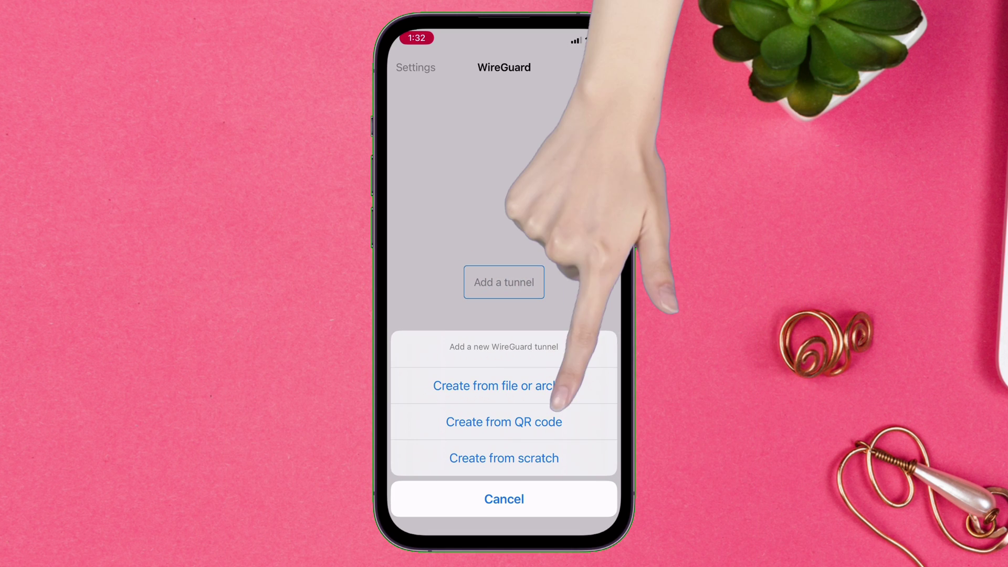
Import the emp tunnel from the downloaded config, approve it with the passcode, and switch it on.
left_click(558, 391)
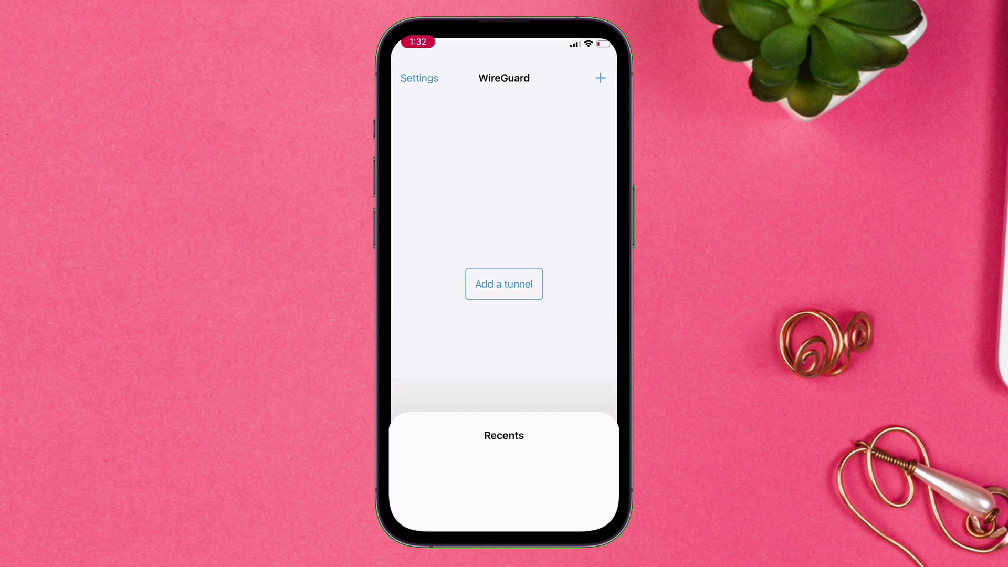
left_click(557, 502)
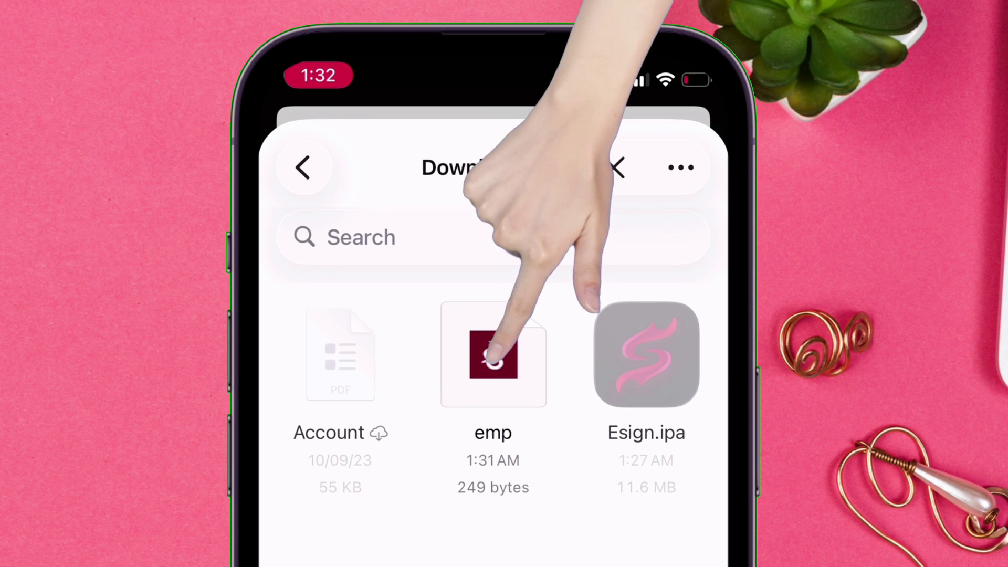
left_click(504, 179)
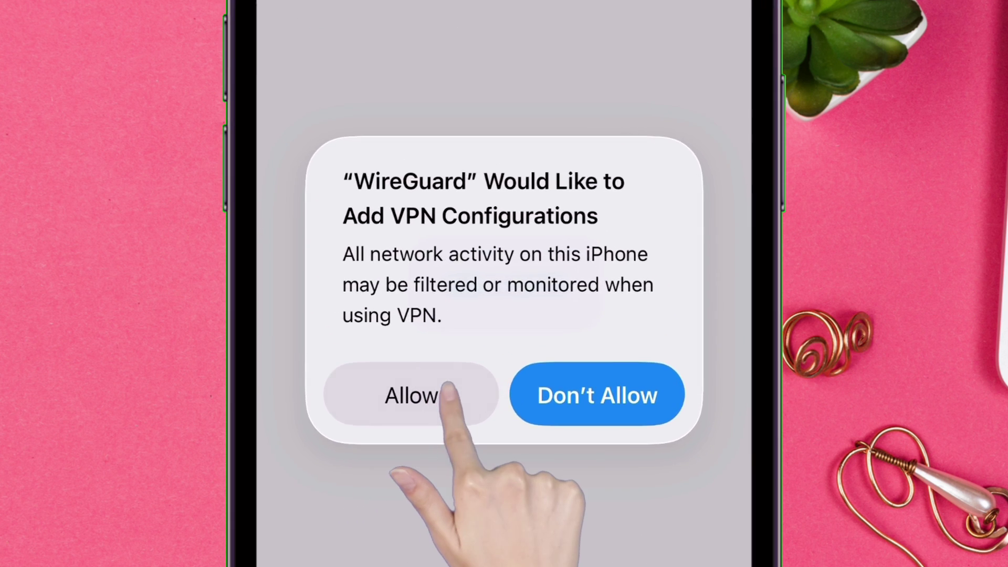
left_click(447, 394)
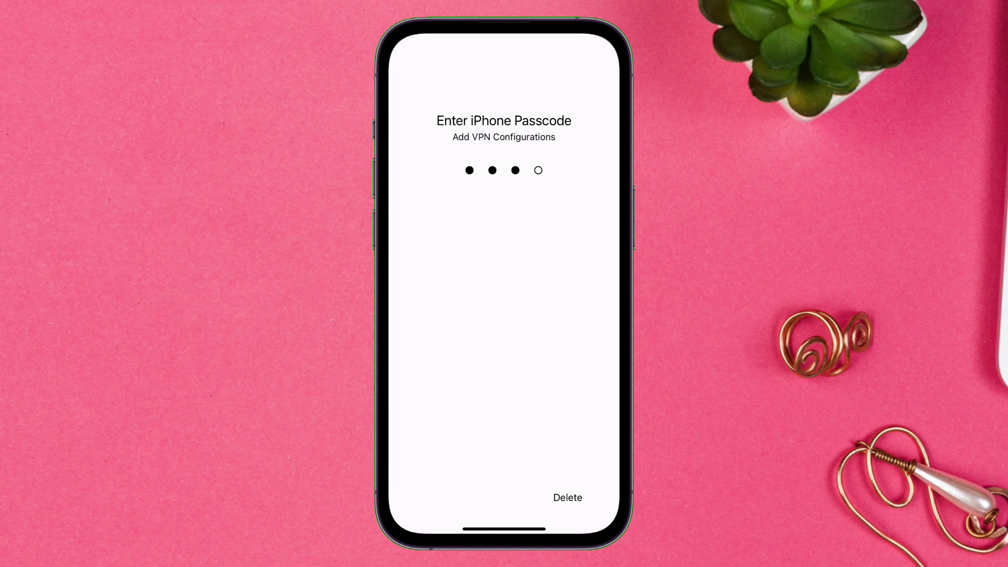
type("0")
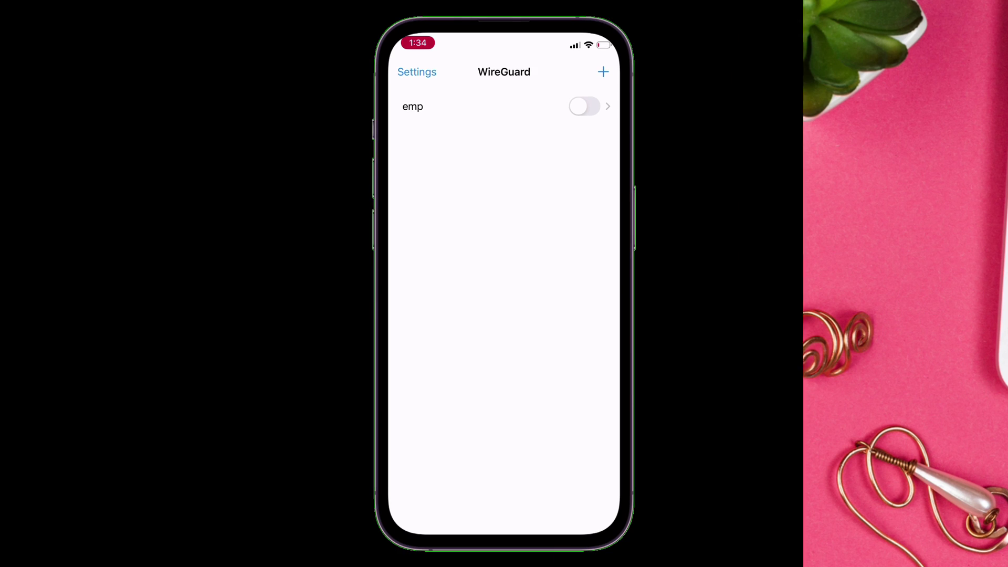
left_click(584, 106)
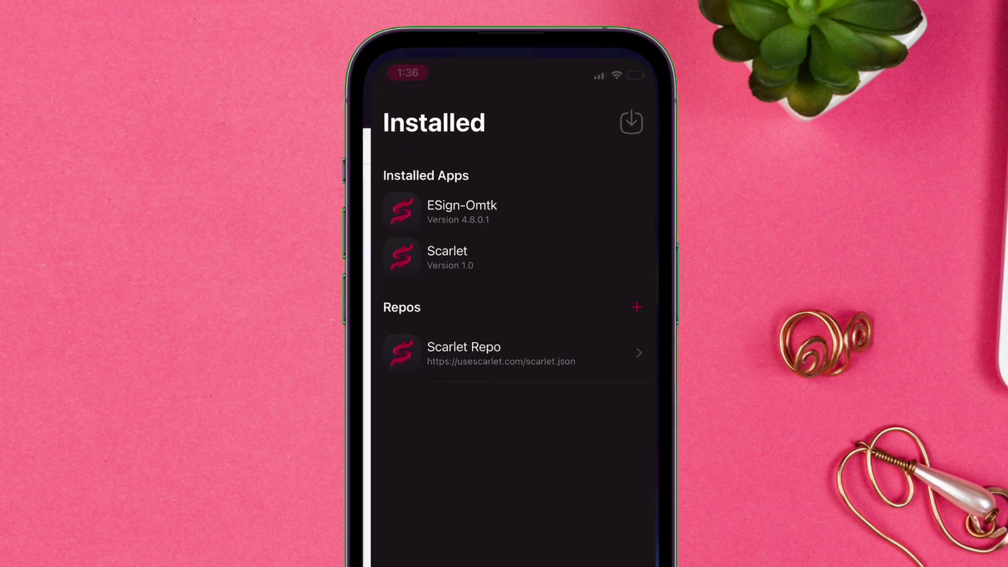
Try sideloading MeloNX.ipa from Downloads, then confirm the WireGuard tunnel is on.
left_click(691, 156)
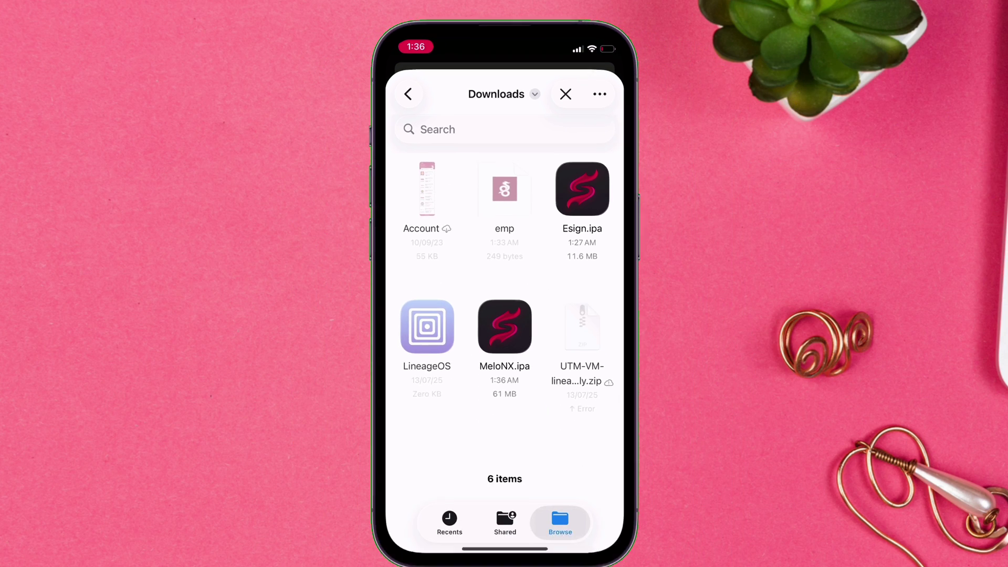
left_click(506, 315)
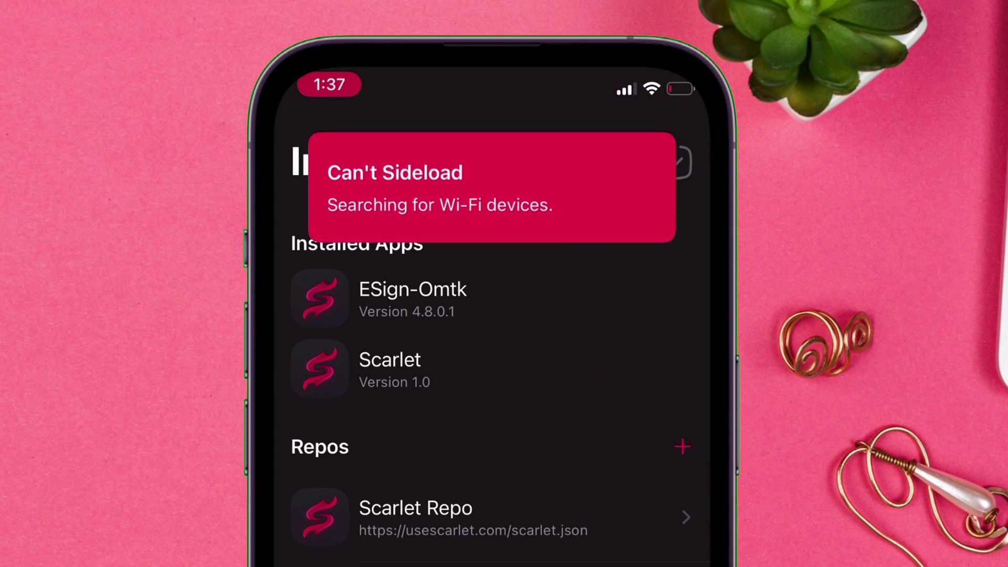
left_click_drag(492, 564, 492, 368)
left_click(404, 341)
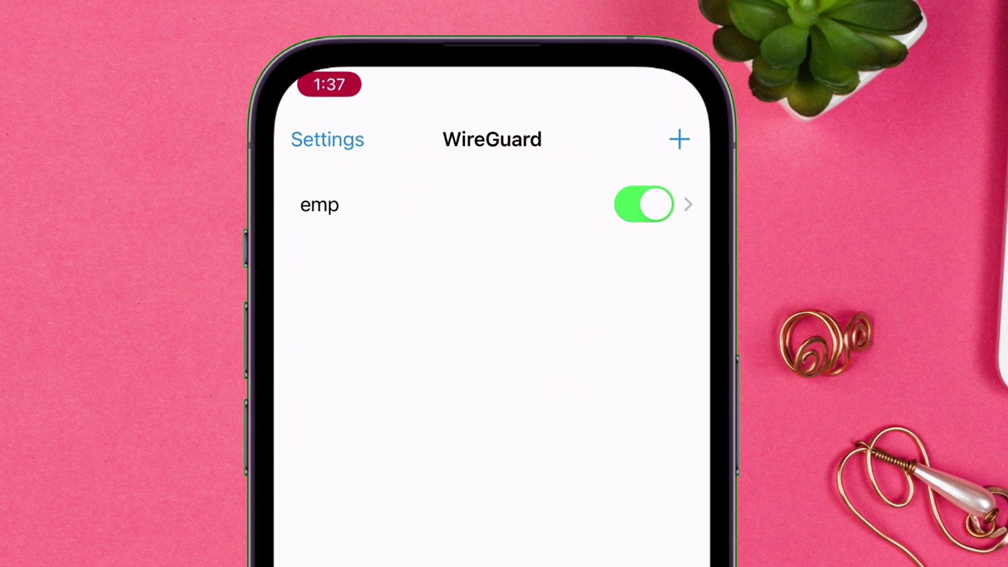
left_click_drag(504, 539, 504, 368)
left_click(484, 315)
Re-import MeloNX.ipa, dismiss the low battery warning, and launch the installed MeloNX 2.0.1.
left_click(601, 83)
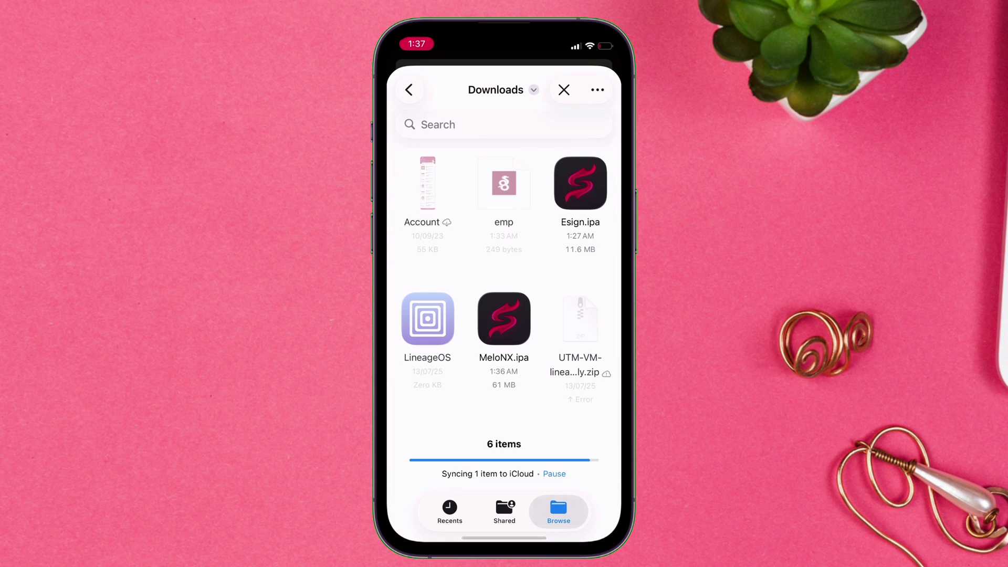
left_click(505, 319)
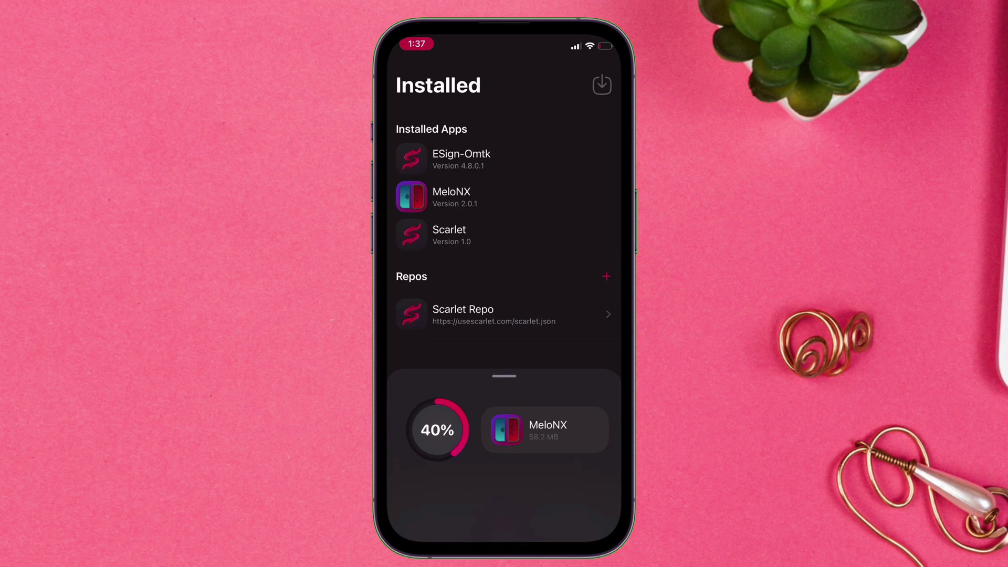
left_click(505, 333)
left_click_drag(504, 538, 504, 368)
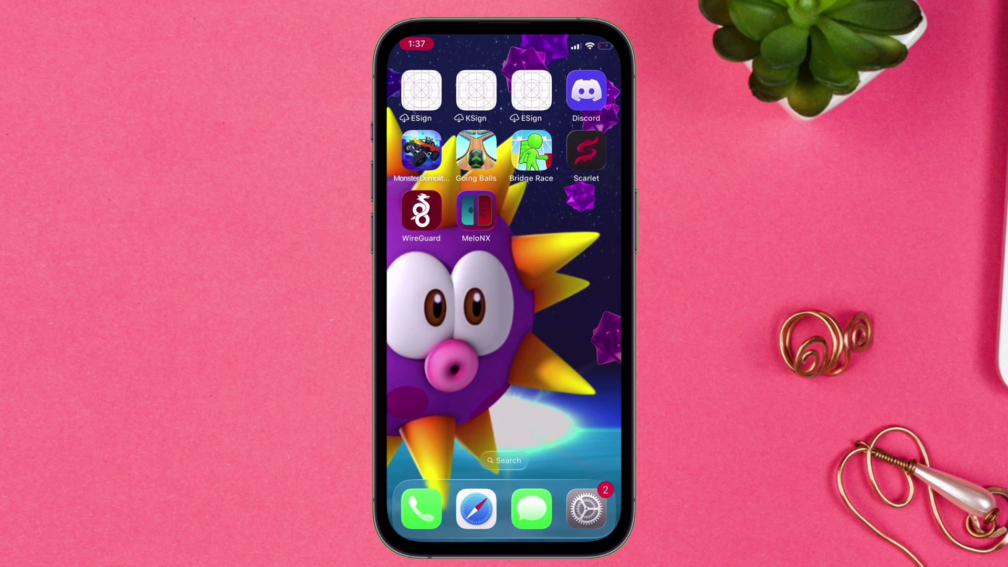
left_click(475, 211)
left_click_drag(505, 539, 505, 367)
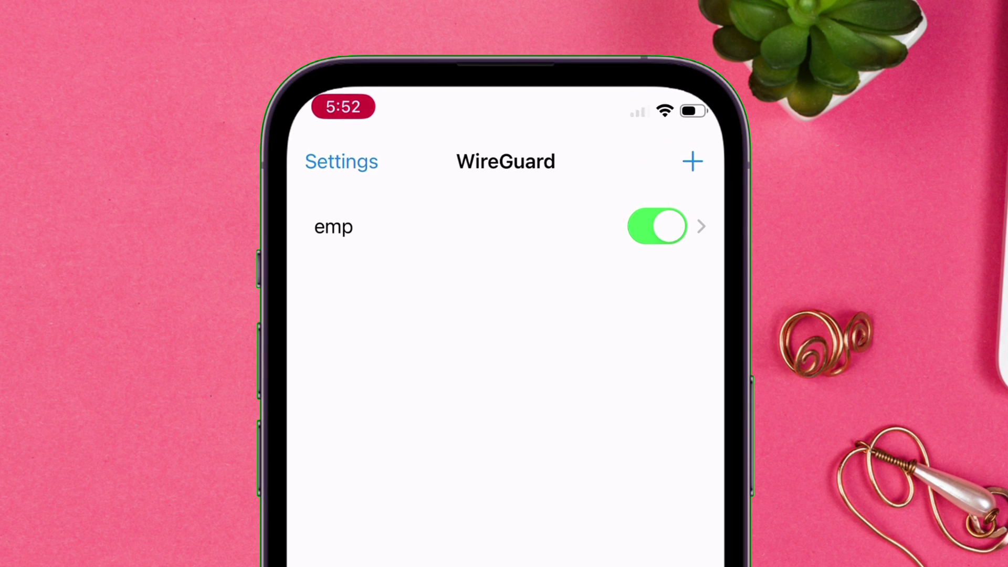
Refresh the installed app's signature in Scarlet, extending expiration from 5 Days to 7 Days.
left_click_drag(506, 564, 506, 368)
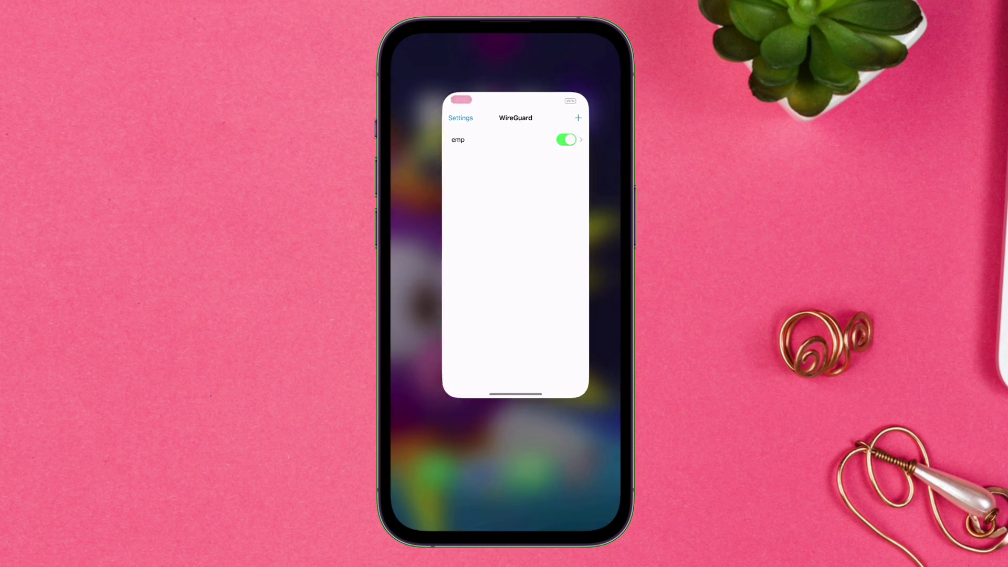
left_click(586, 149)
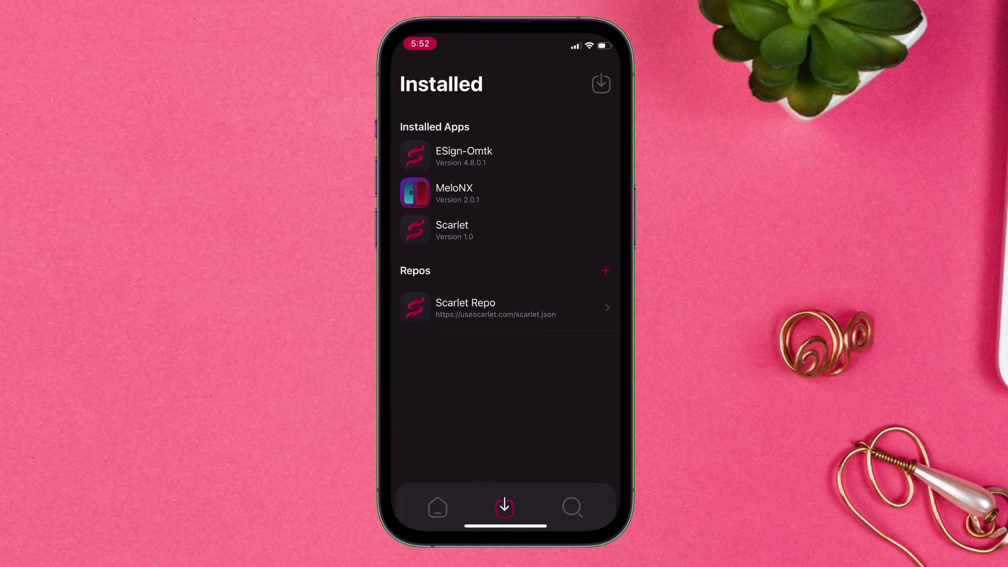
left_click(423, 157)
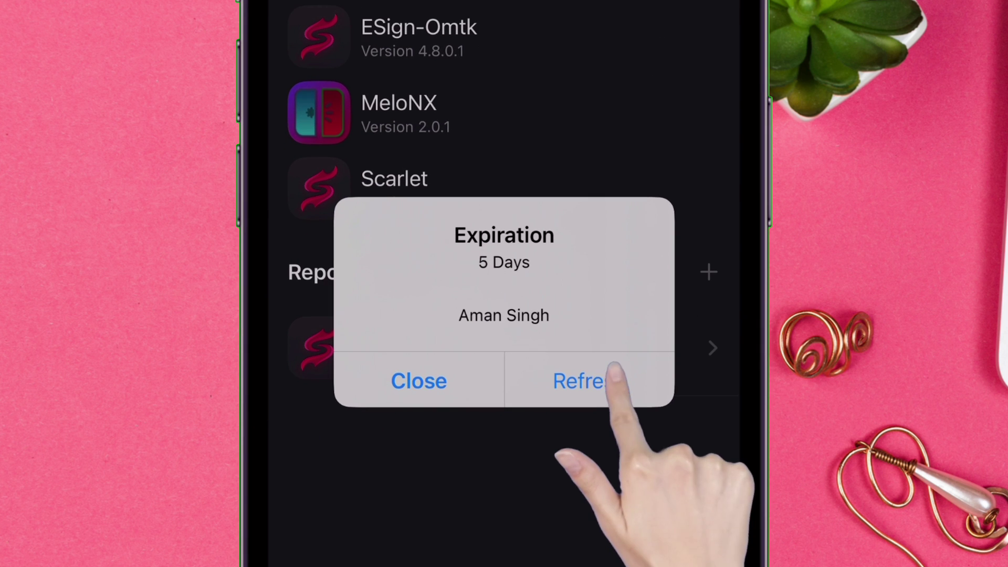
left_click(590, 380)
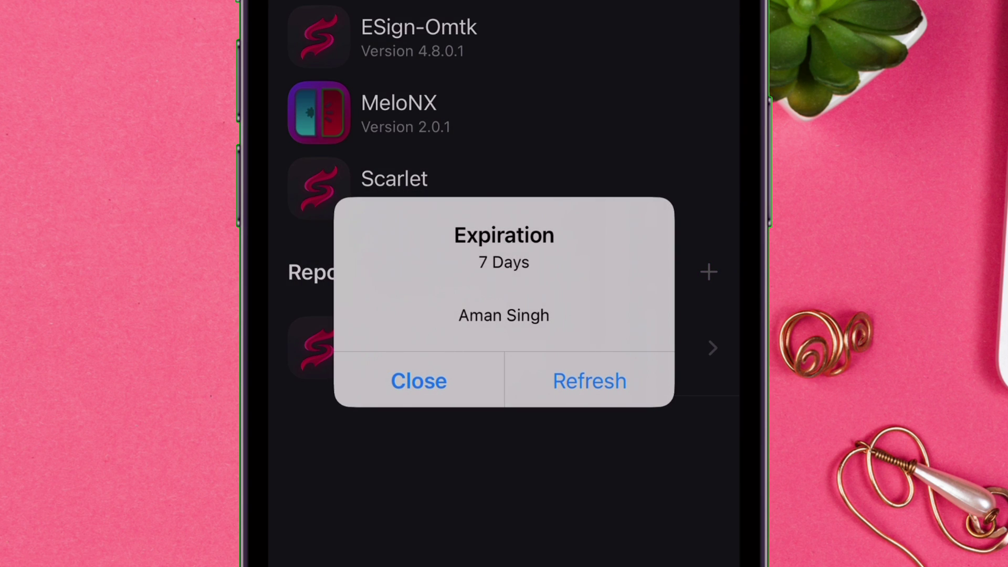
left_click(418, 380)
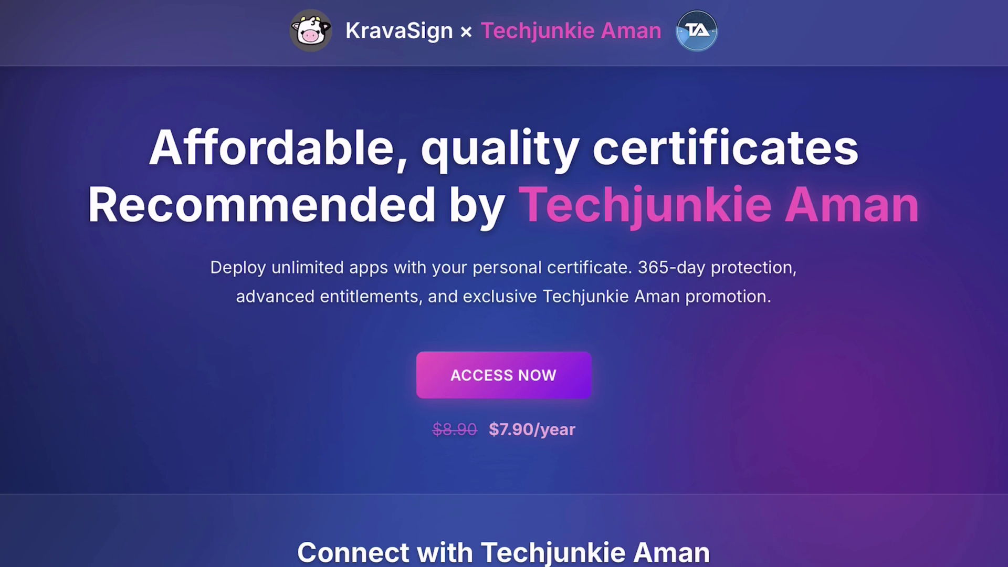
Scroll down kravasign.com past the $7.90/year pricing, tutorial video and Core Systems sections.
scroll(504, 284, "down", 7)
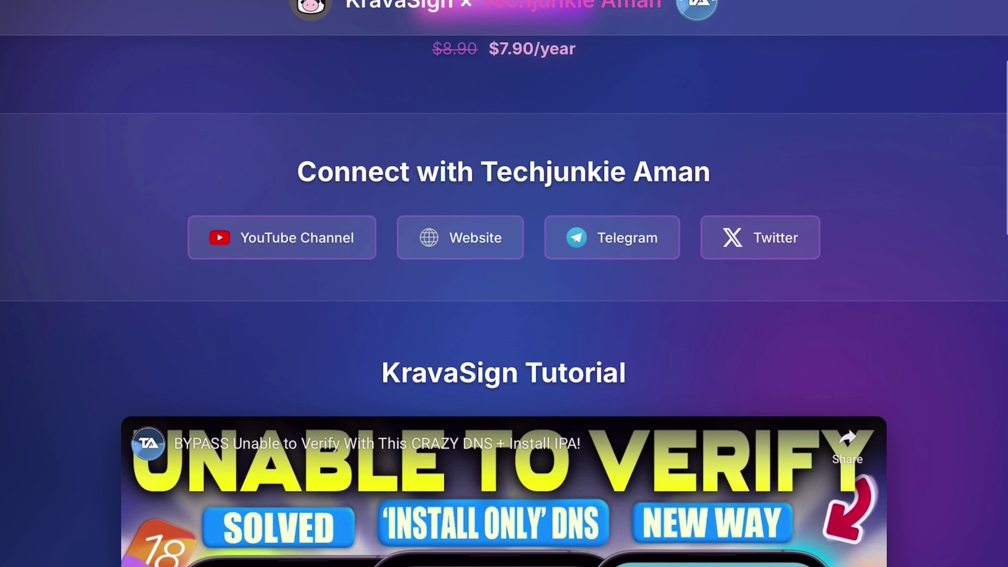
scroll(505, 283, "down", 20)
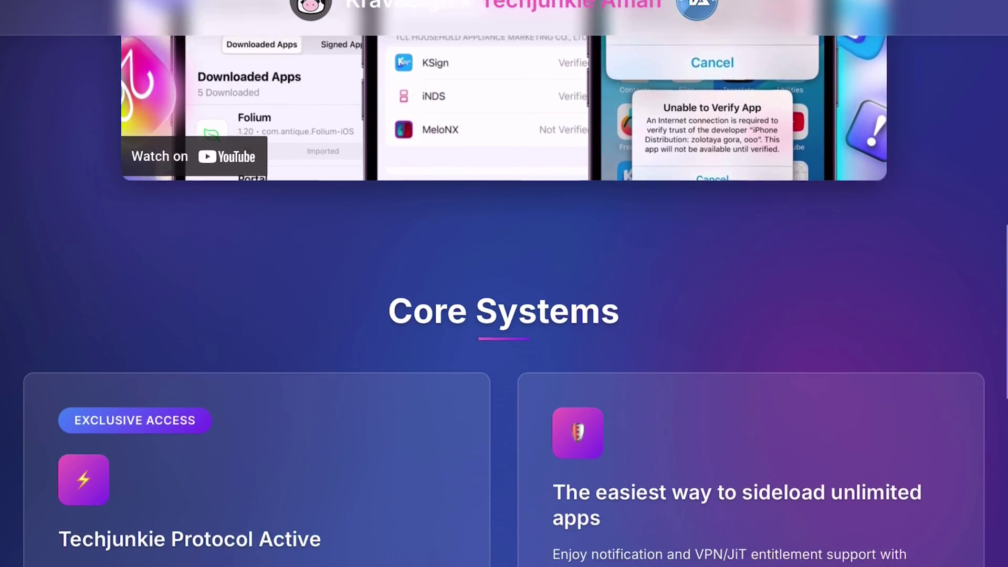
scroll(504, 284, "down", 8)
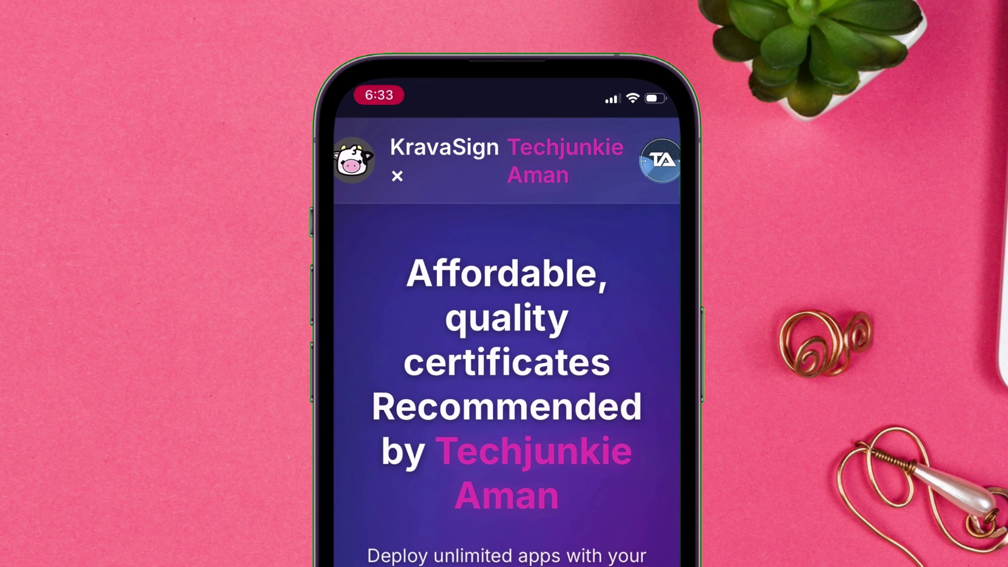
scroll(504, 341, "down", 15)
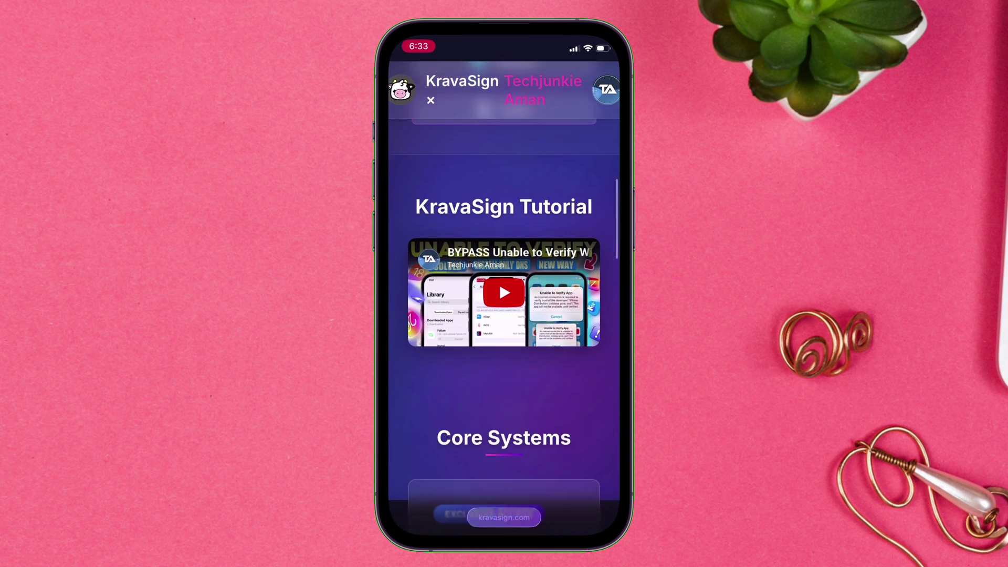